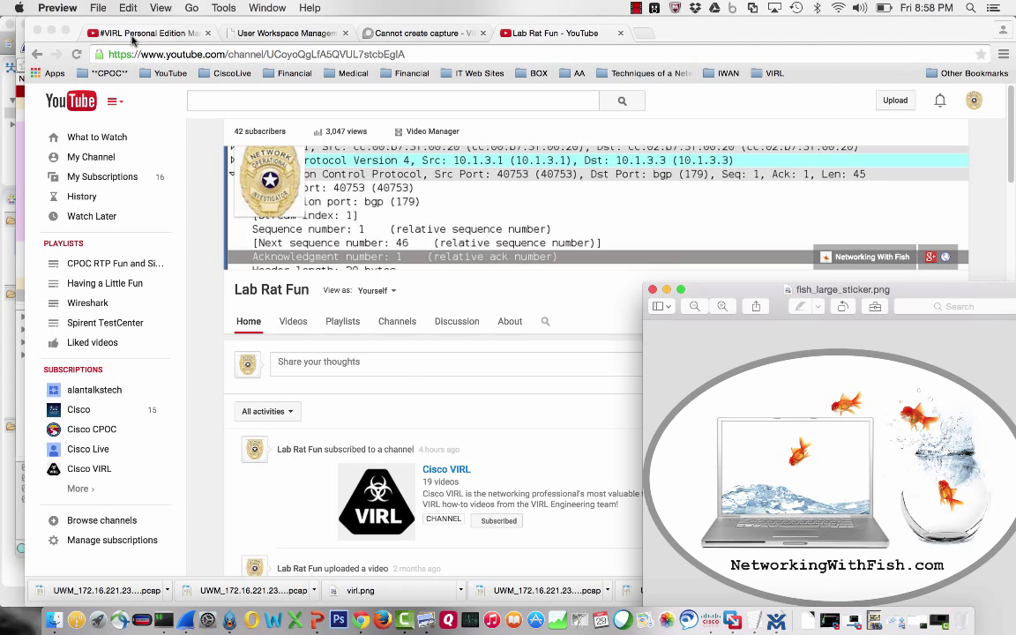
# Step: Switch to the paused VIRL Personal Edition webinar at the Packet Capture – Two Modes slide
pyautogui.click(131, 38)
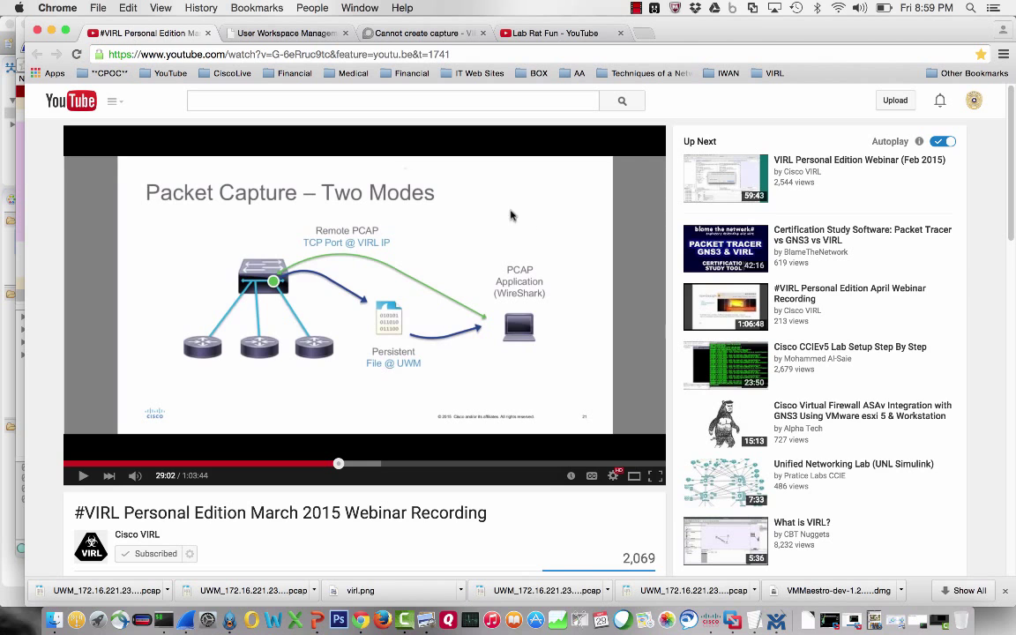
# Step: Review the topo_big and topo_tight R1–R3 diagrams in Preview, then minimize the window
pyautogui.click(869, 620)
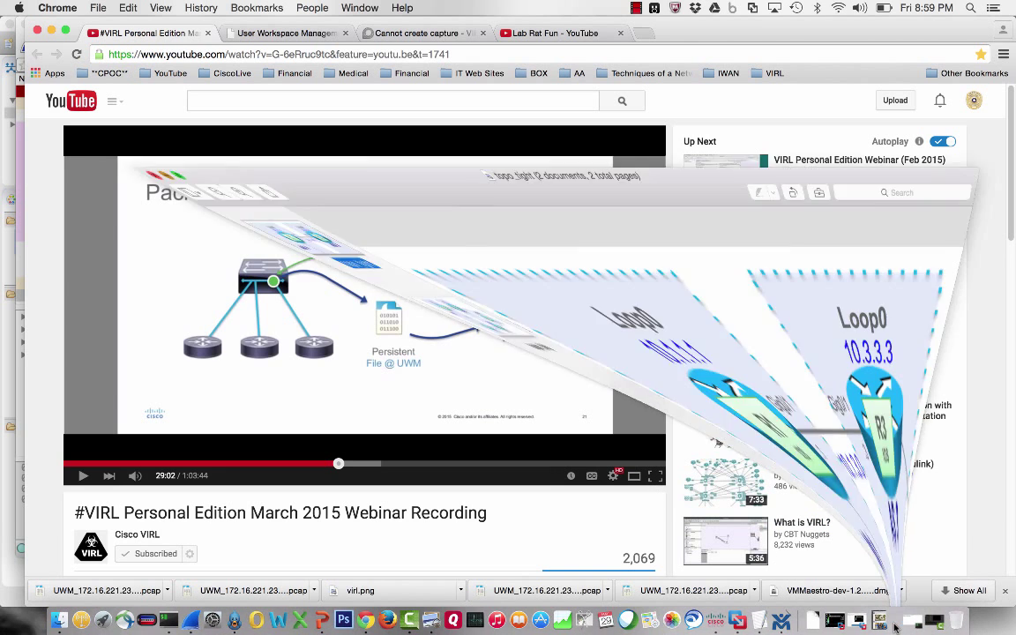
pyautogui.click(74, 181)
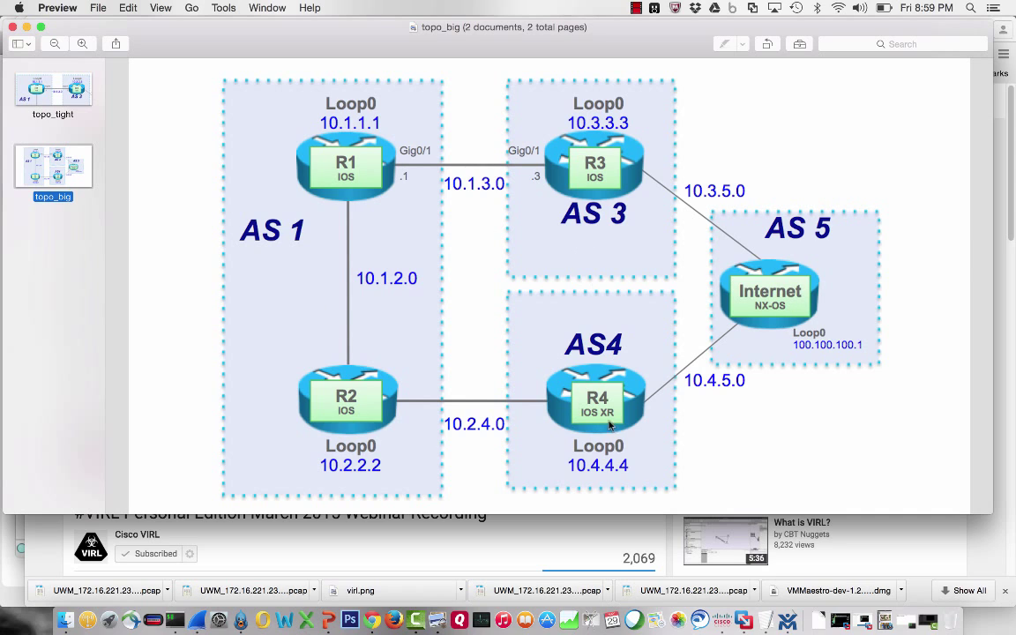
pyautogui.click(53, 97)
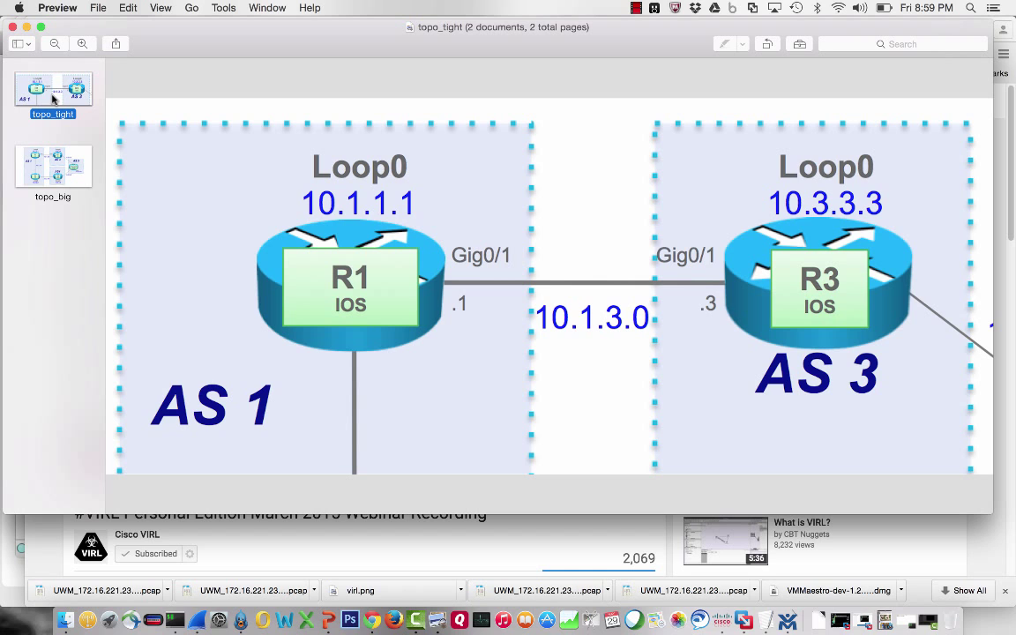
pyautogui.click(28, 26)
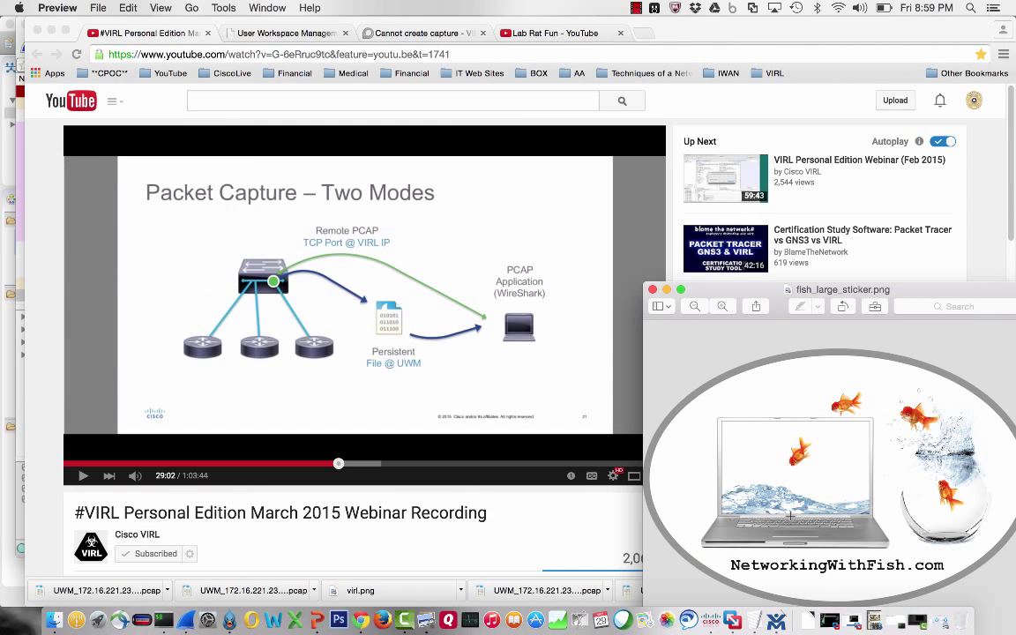
# Step: Close the fish sticker image, then bring up and minimize the VIRL VM console
pyautogui.click(655, 291)
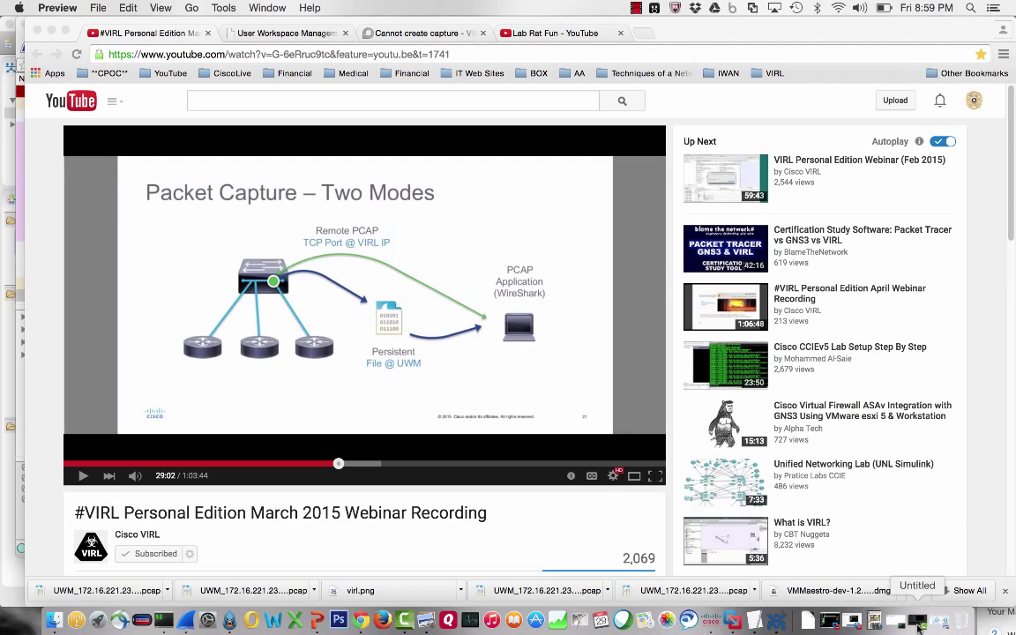
pyautogui.click(854, 625)
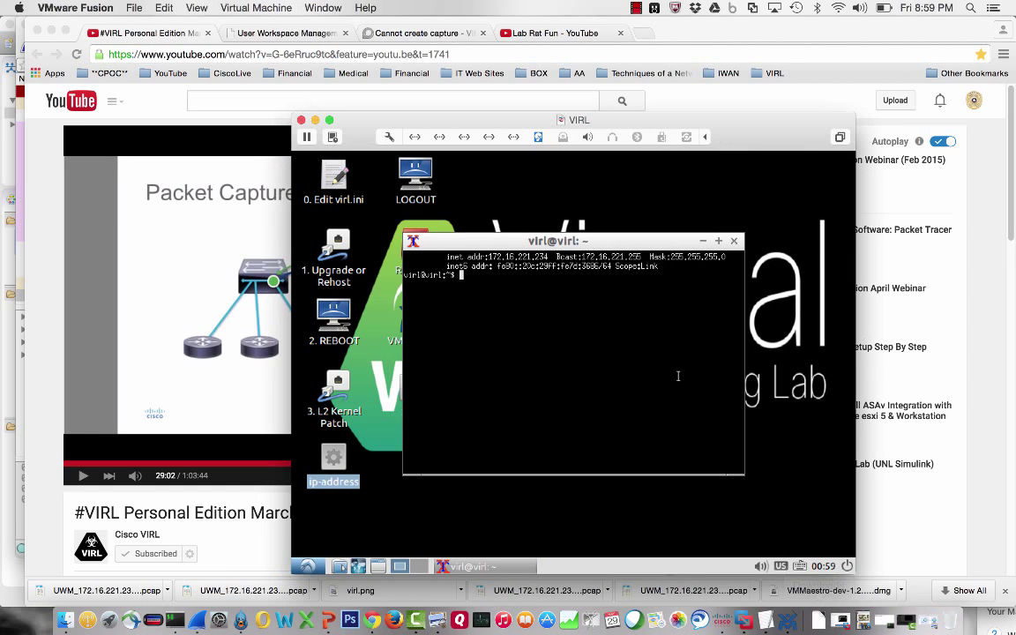
pyautogui.click(317, 121)
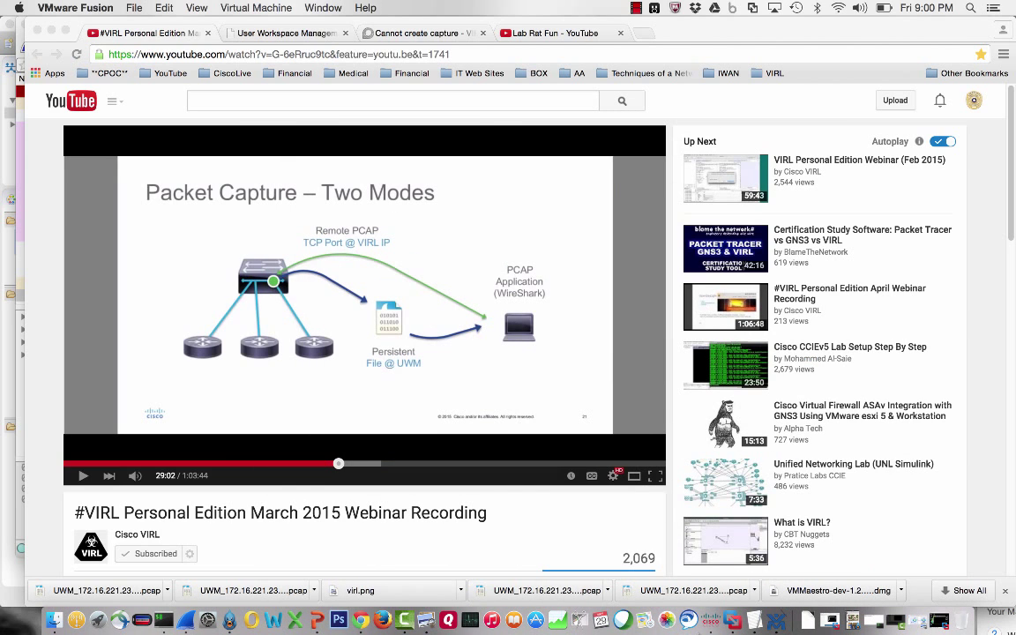
pyautogui.click(775, 623)
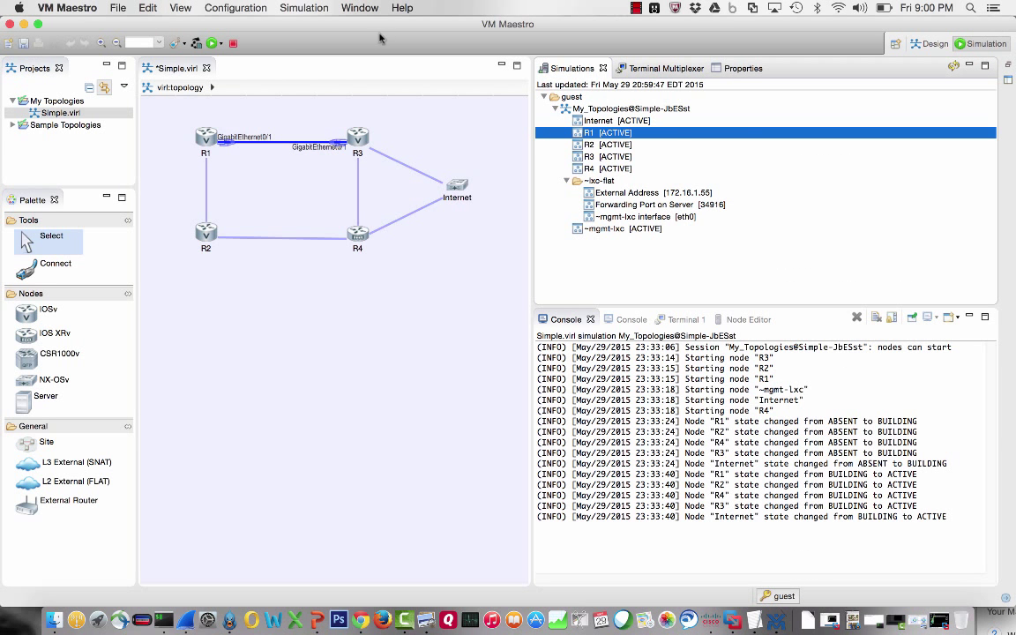
pyautogui.click(91, 10)
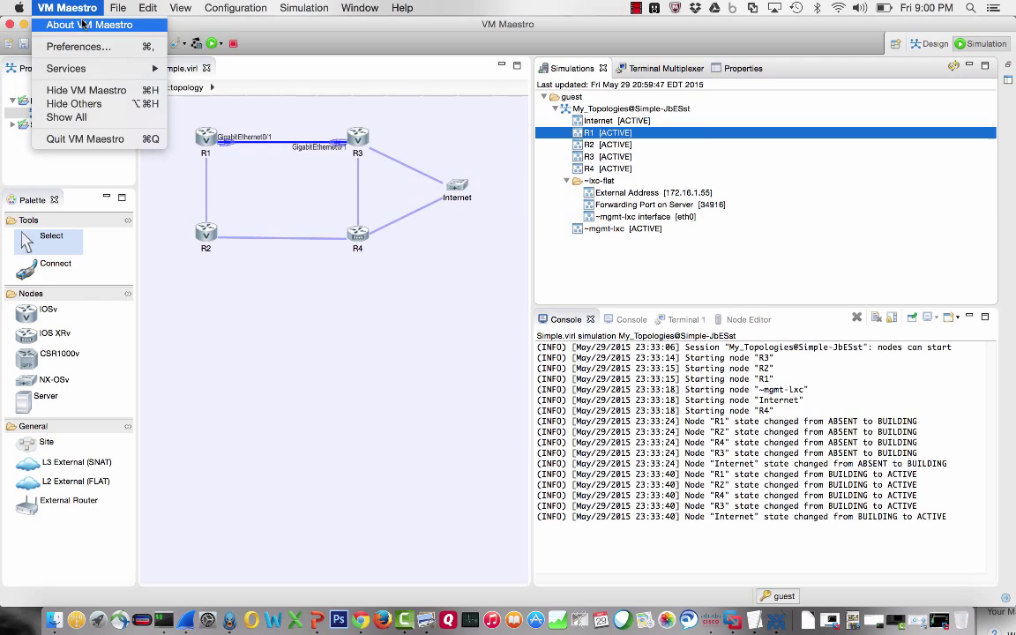
pyautogui.click(76, 21)
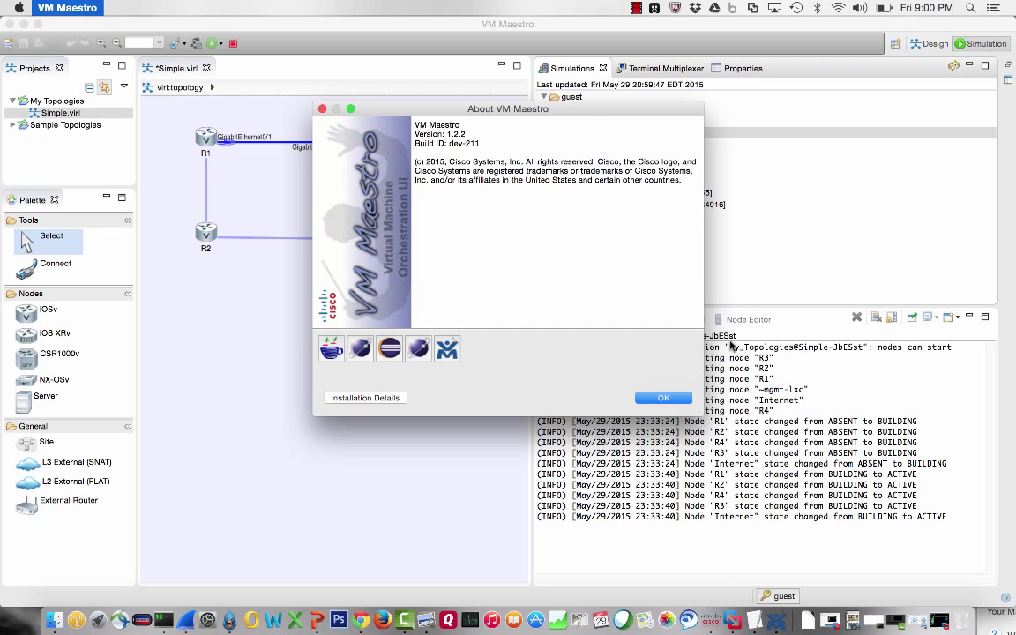
pyautogui.click(664, 399)
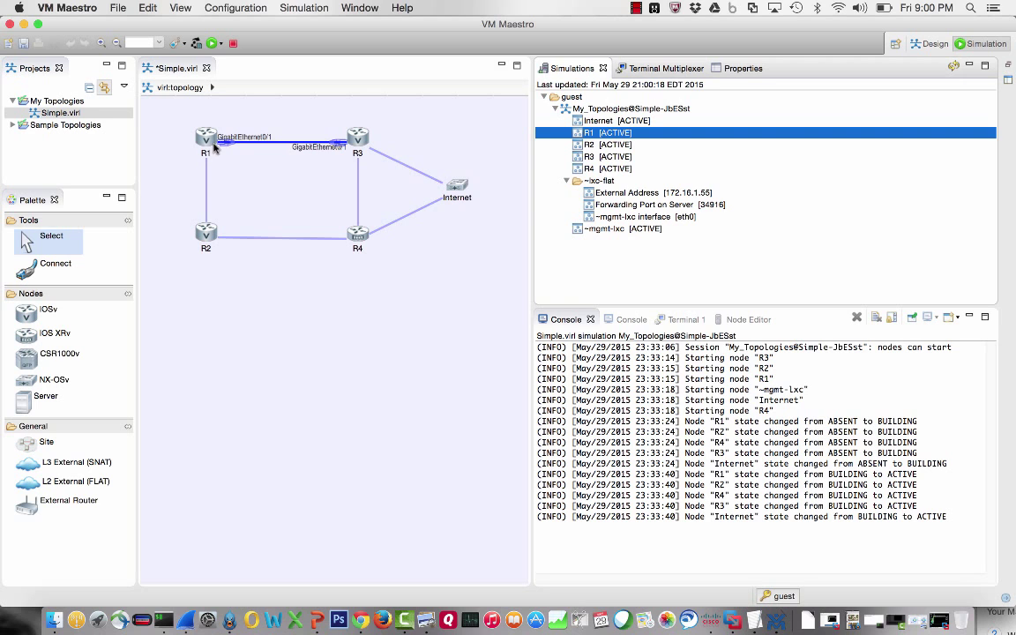
pyautogui.click(23, 25)
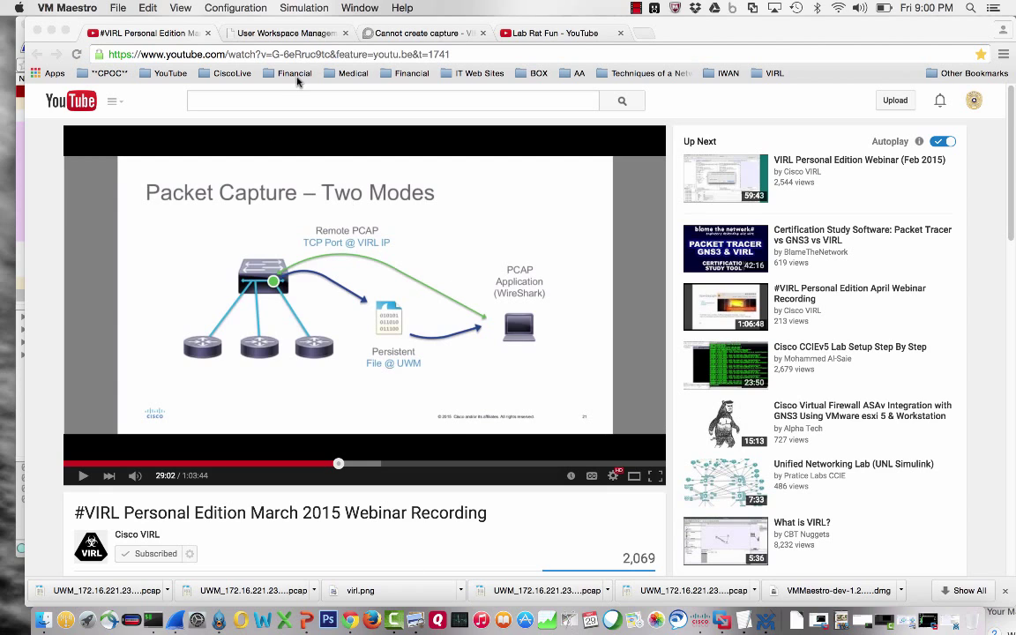
pyautogui.click(281, 33)
# Step: Refresh the UWM admin Overview and locate the My_Topologies@Simple-JbESst session under project guest
pyautogui.click(281, 32)
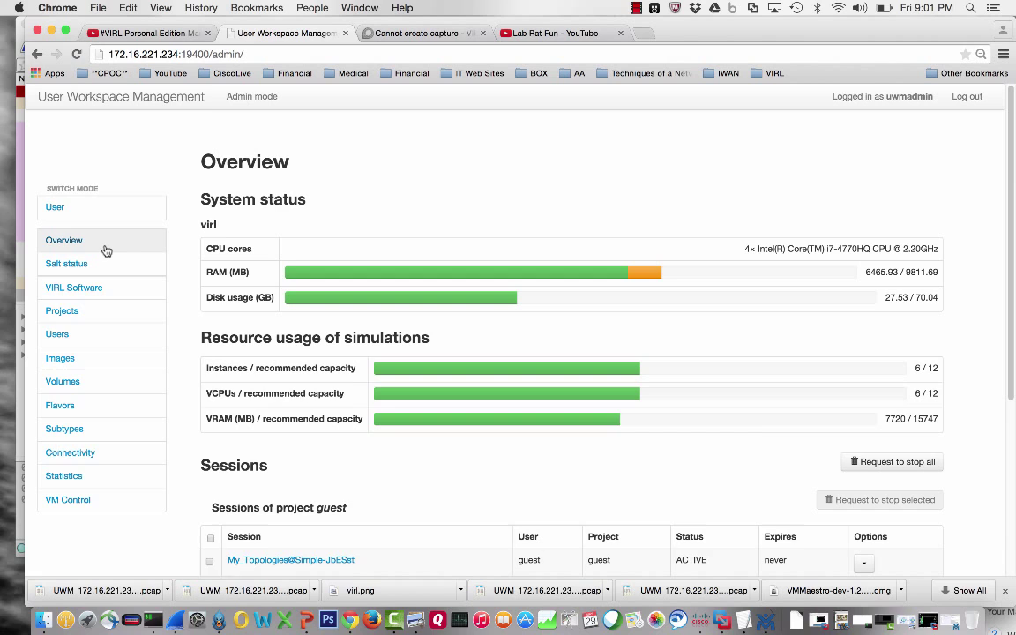
pyautogui.click(62, 242)
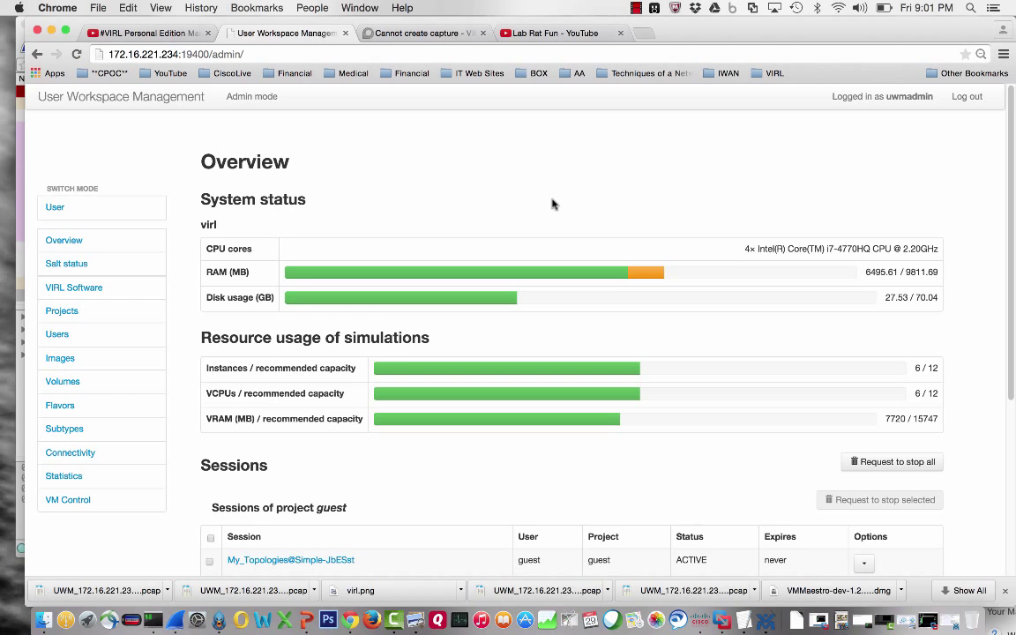
pyautogui.scroll(-4, 552, 204)
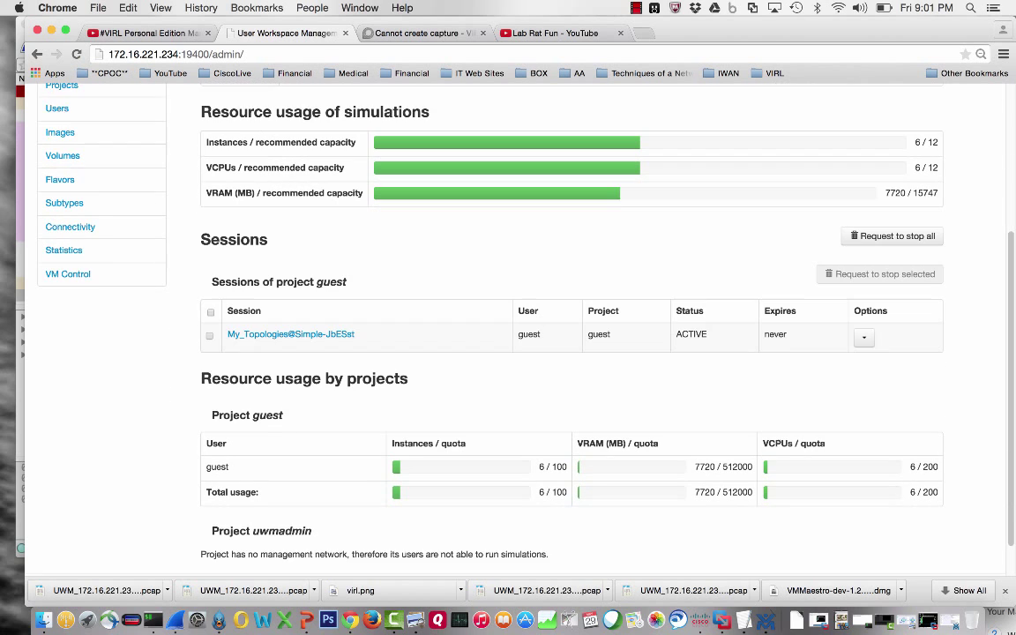
pyautogui.scroll(-1, 443, 243)
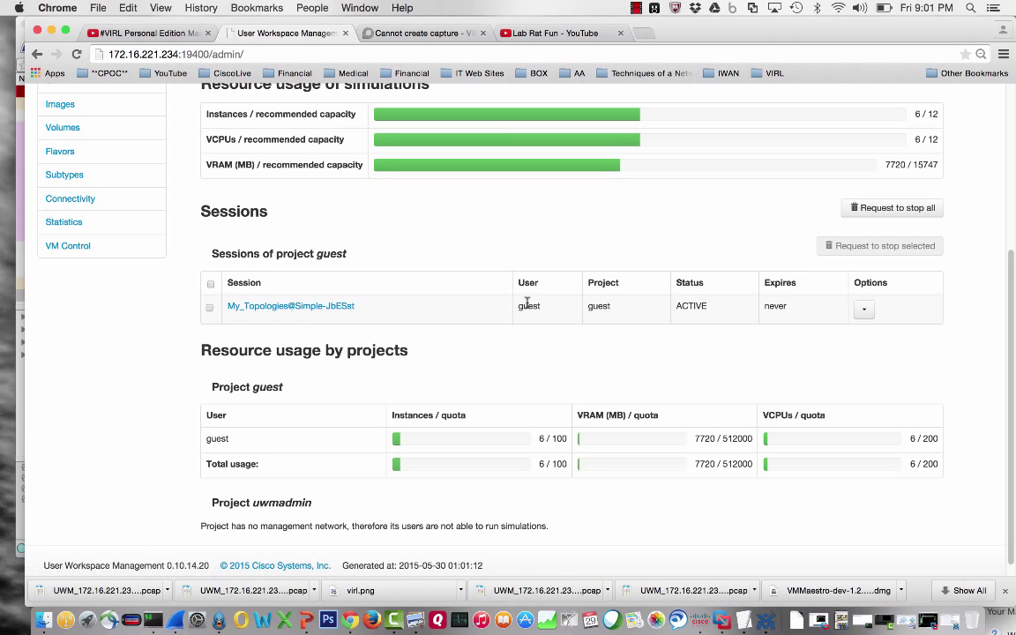
pyautogui.moveTo(518, 305); pyautogui.dragTo(619, 306)
# Step: Open the My_Topologies@Simple-JbESst session details and confirm no traffic captures exist
pyautogui.click(307, 307)
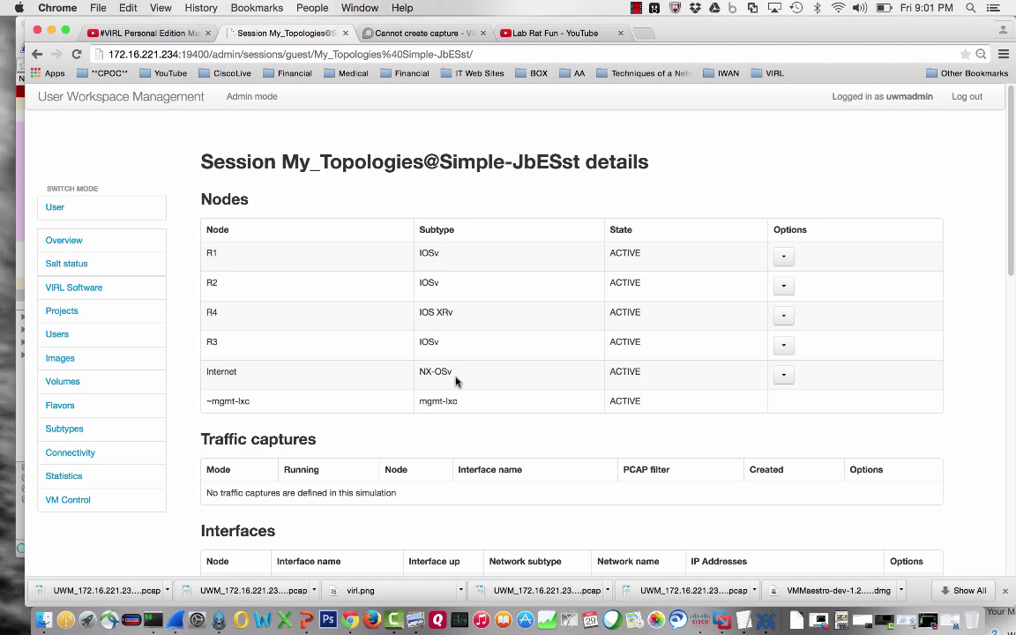
pyautogui.scroll(-5, 456, 381)
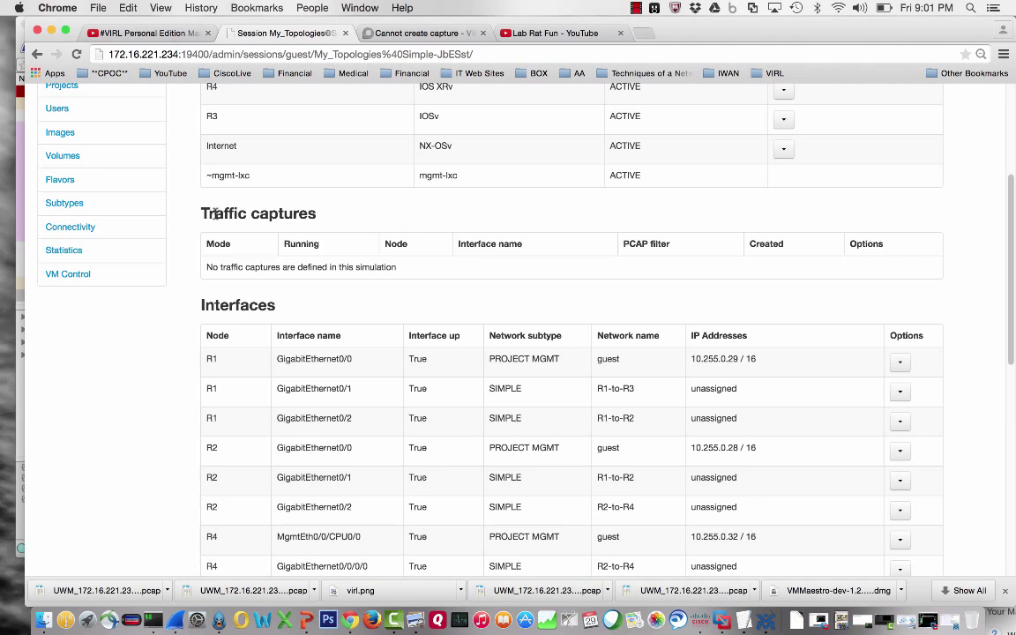
pyautogui.moveTo(200, 212); pyautogui.dragTo(942, 267)
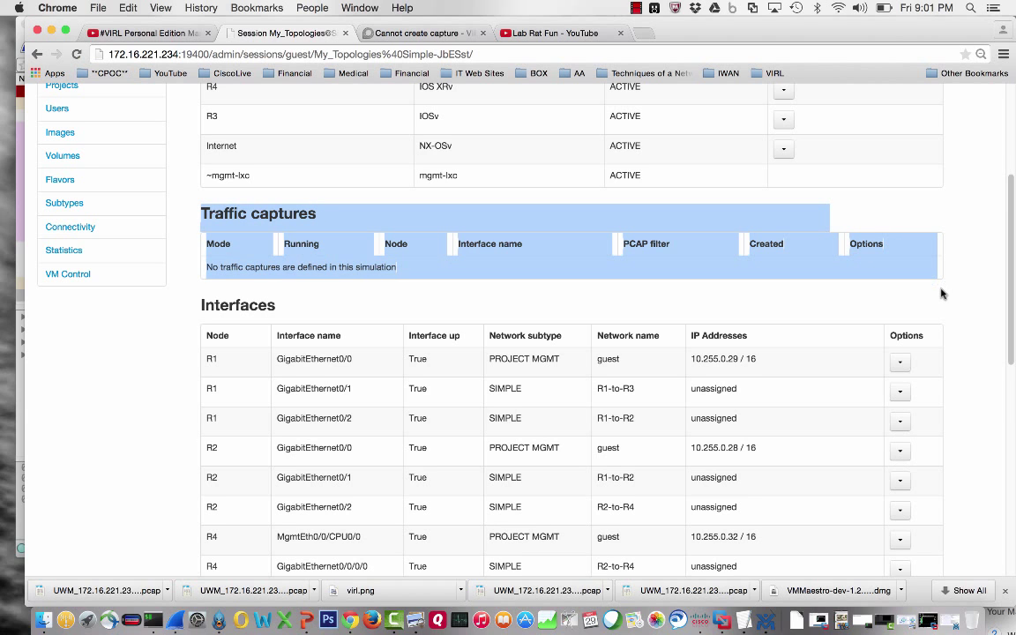
pyautogui.click(941, 292)
# Step: Choose Create capture from the Options of R1 GigabitEthernet0/1, the R1-to-R3 link
pyautogui.scroll(-3, 942, 294)
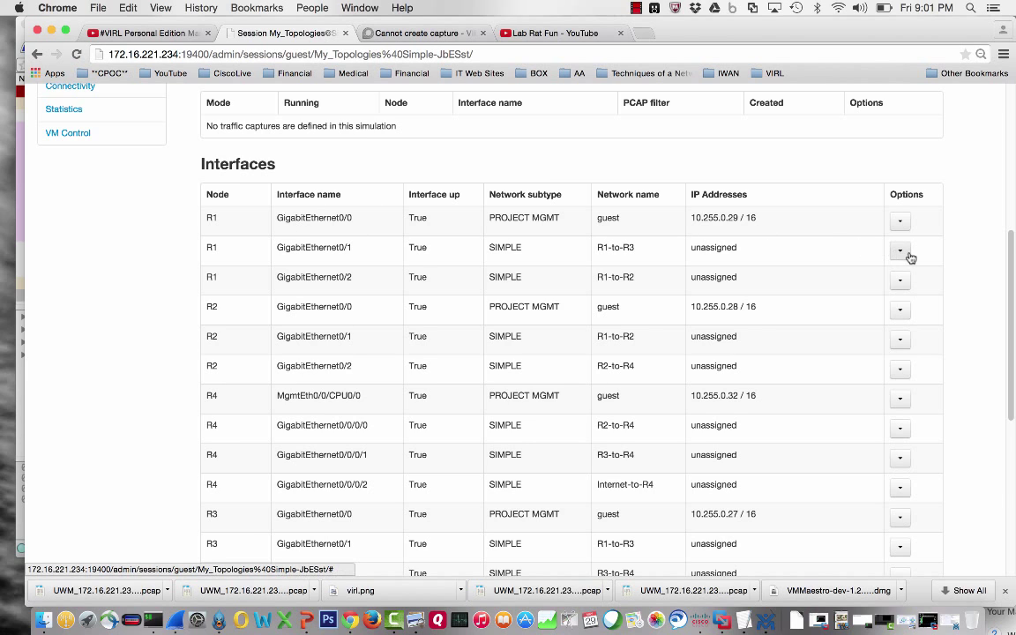
pyautogui.moveTo(597, 248); pyautogui.dragTo(666, 249)
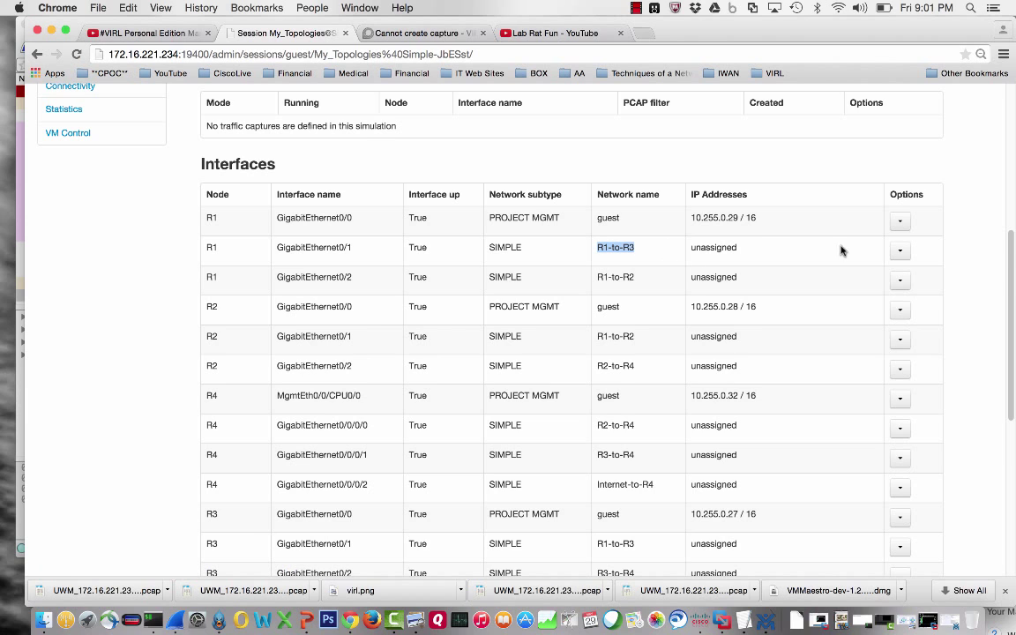
pyautogui.click(899, 250)
pyautogui.click(918, 291)
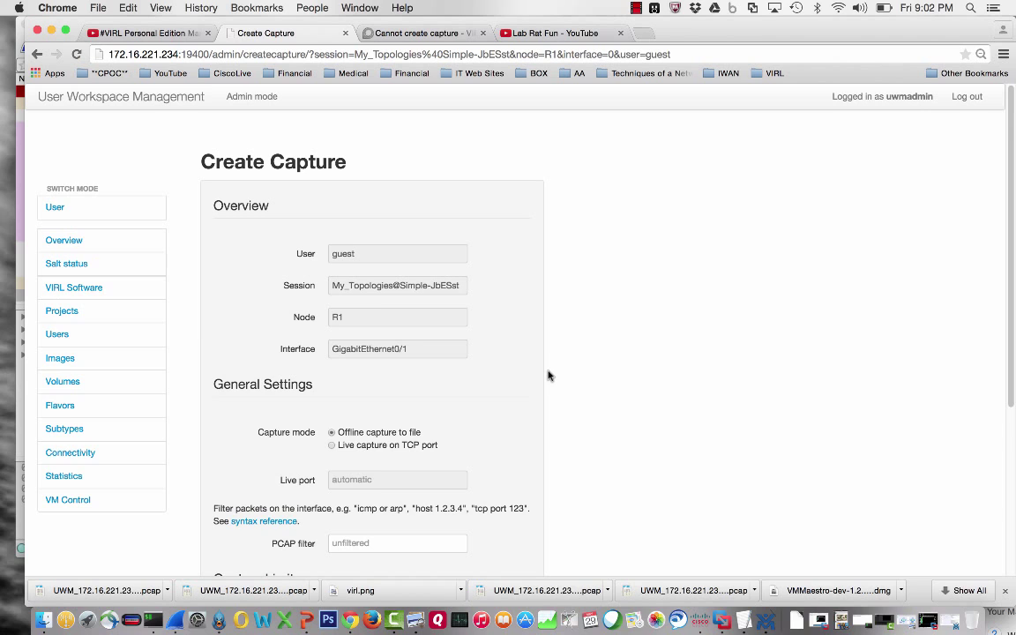
# Step: Try creating the capture limited to 10 packets; it fails with 'OS-EXT-SRV-ATTR:host'
pyautogui.scroll(-5, 548, 376)
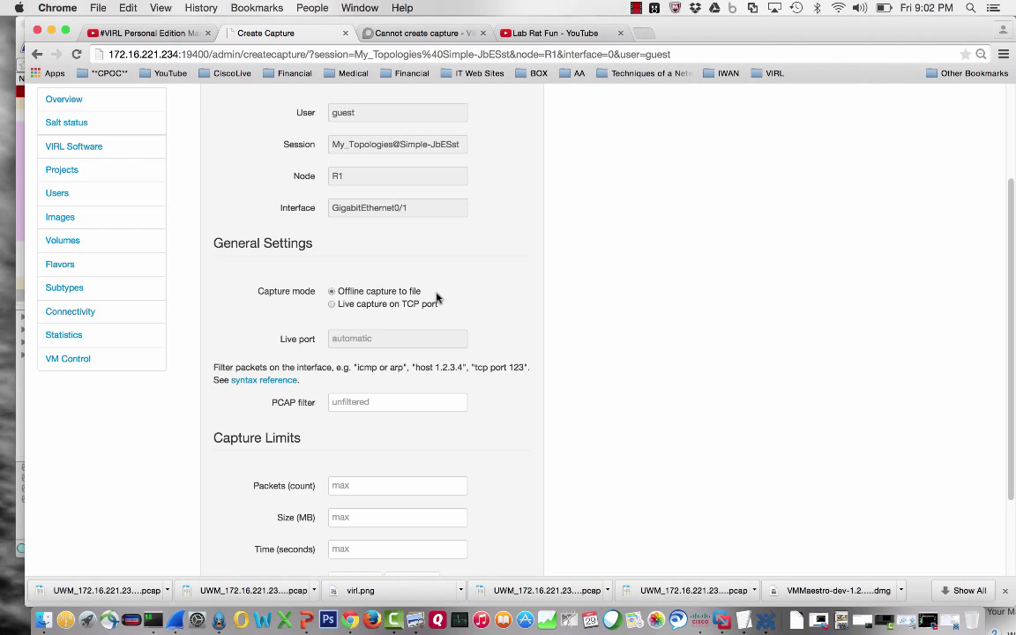
pyautogui.scroll(-3, 436, 299)
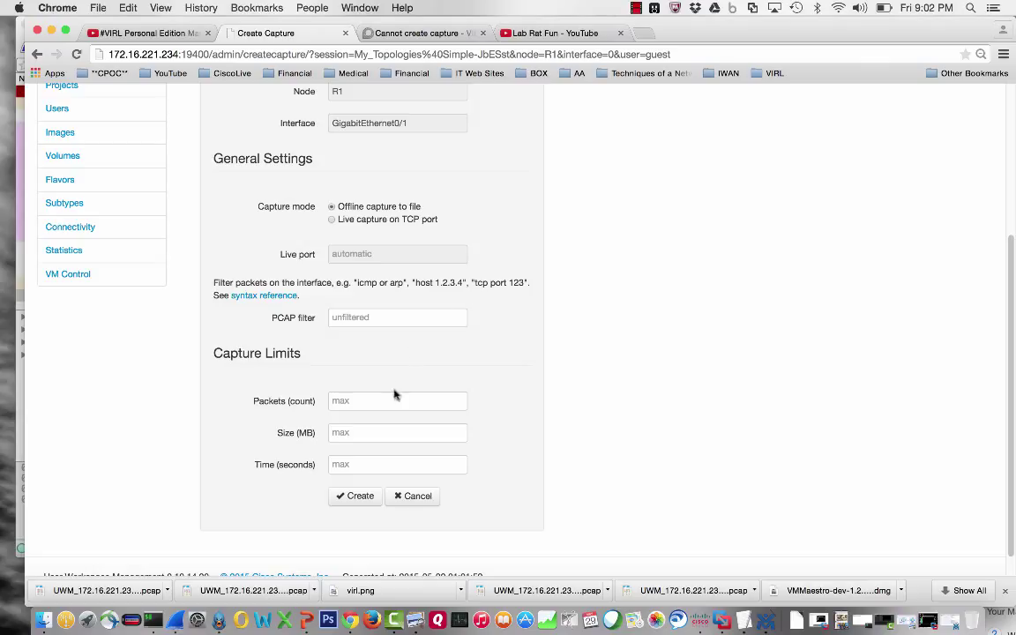
pyautogui.click(357, 399)
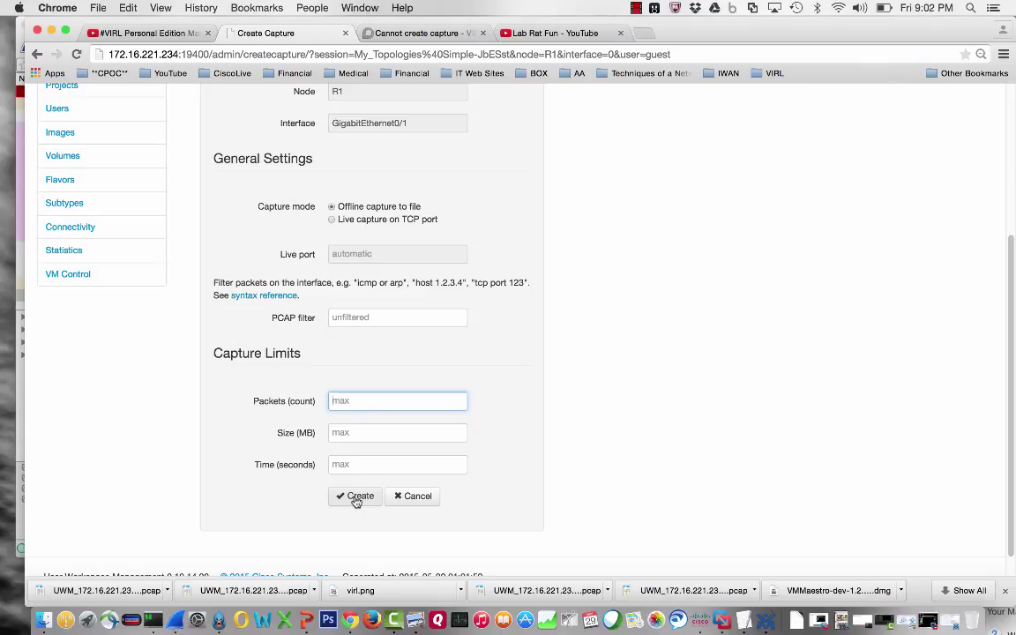
pyautogui.write('1')
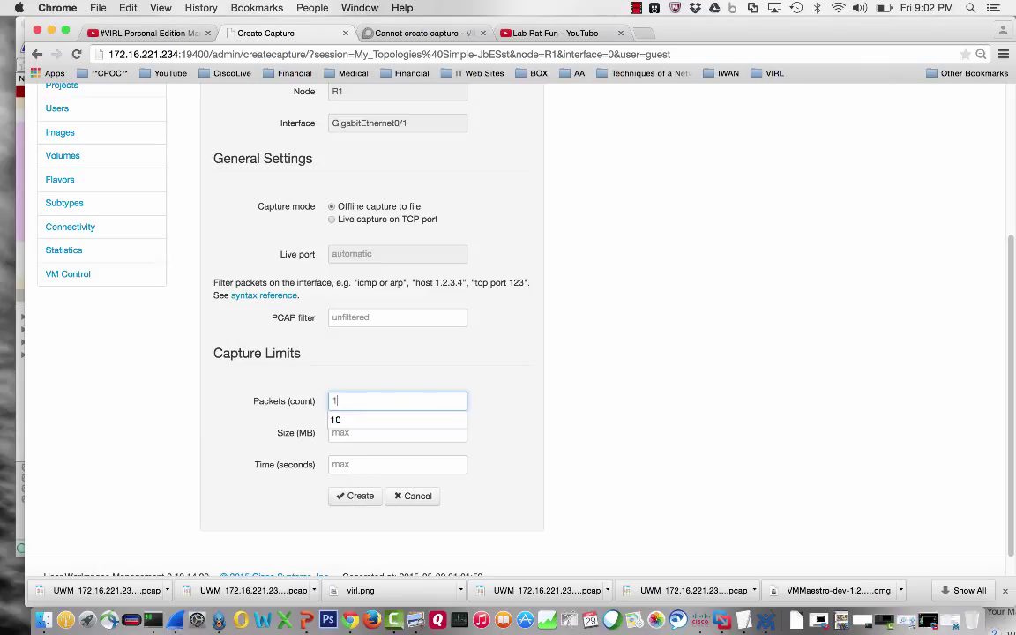
pyautogui.write('0')
pyautogui.click(583, 427)
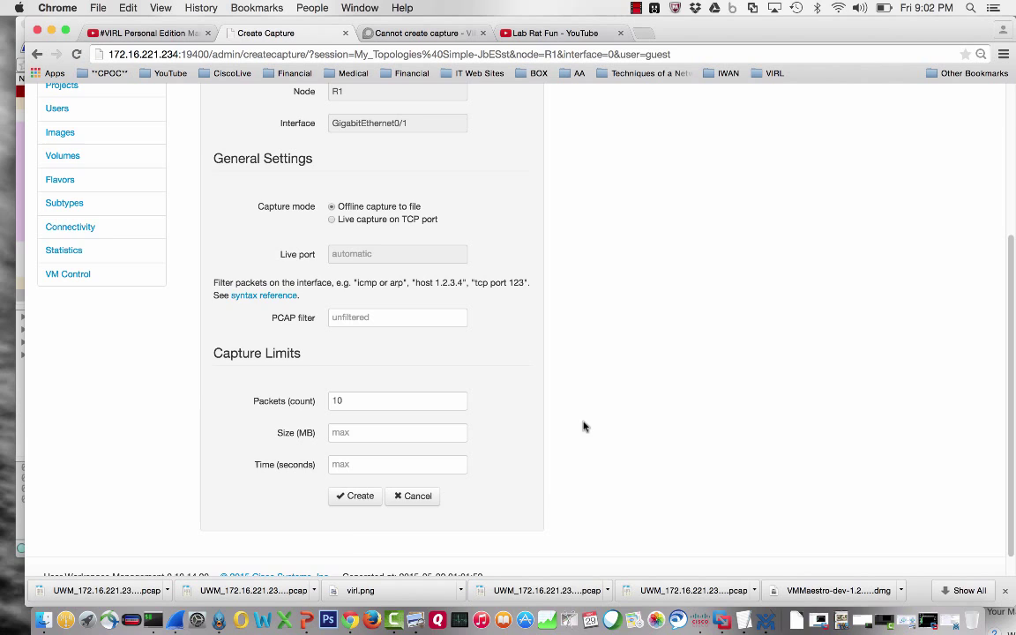
pyautogui.click(356, 496)
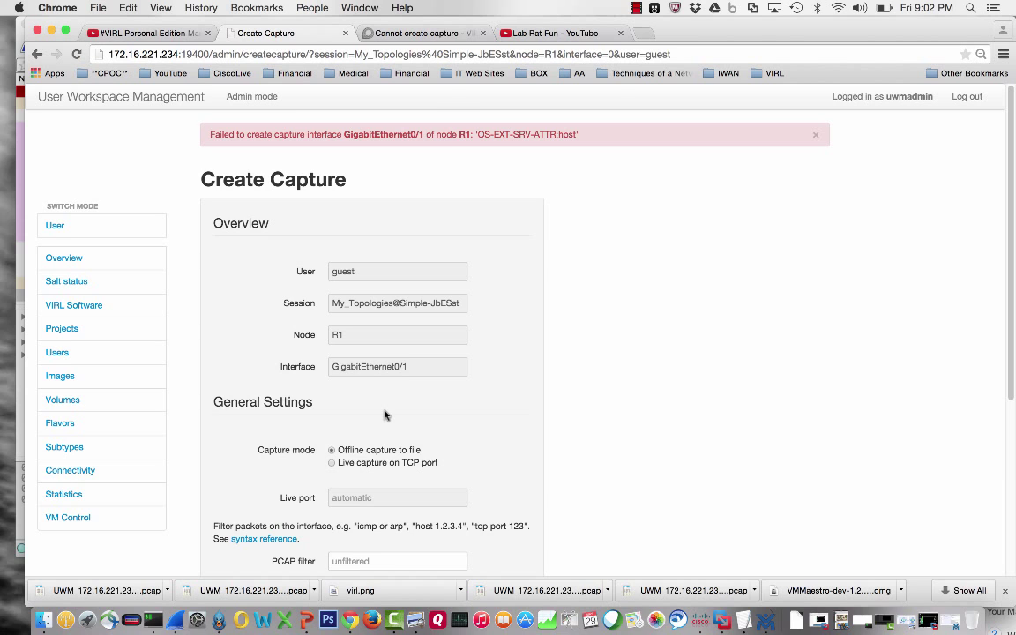
# Step: Go to the VIRL category at community.dev-innovate.com/c/virl in the forum tab
pyautogui.click(417, 35)
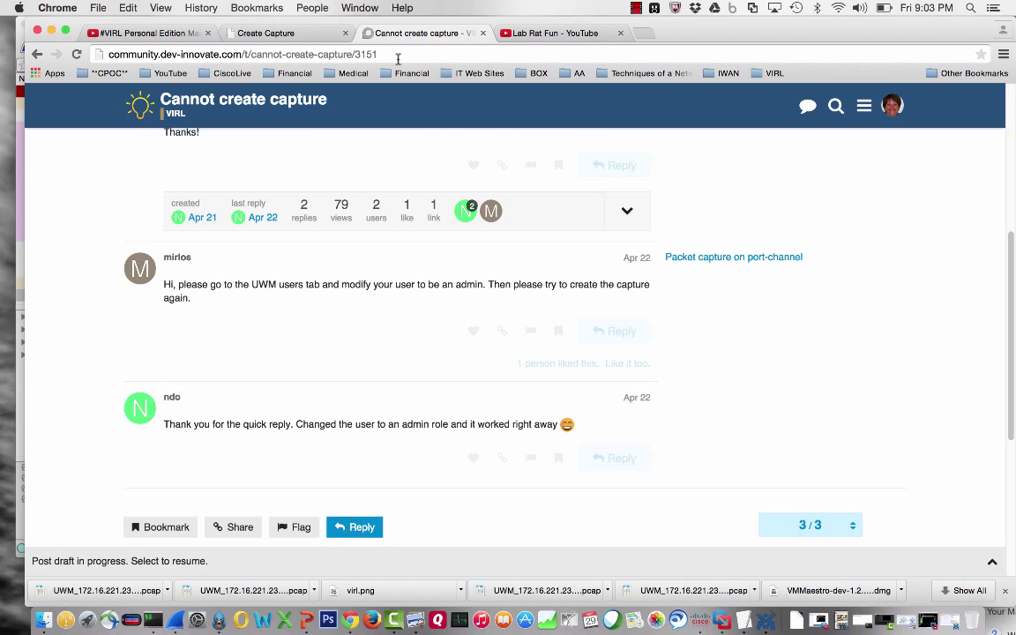
pyautogui.click(393, 54)
pyautogui.write('bir')
pyautogui.press('BackSpace')
pyautogui.press('BackSpace')
pyautogui.press('BackSpace')
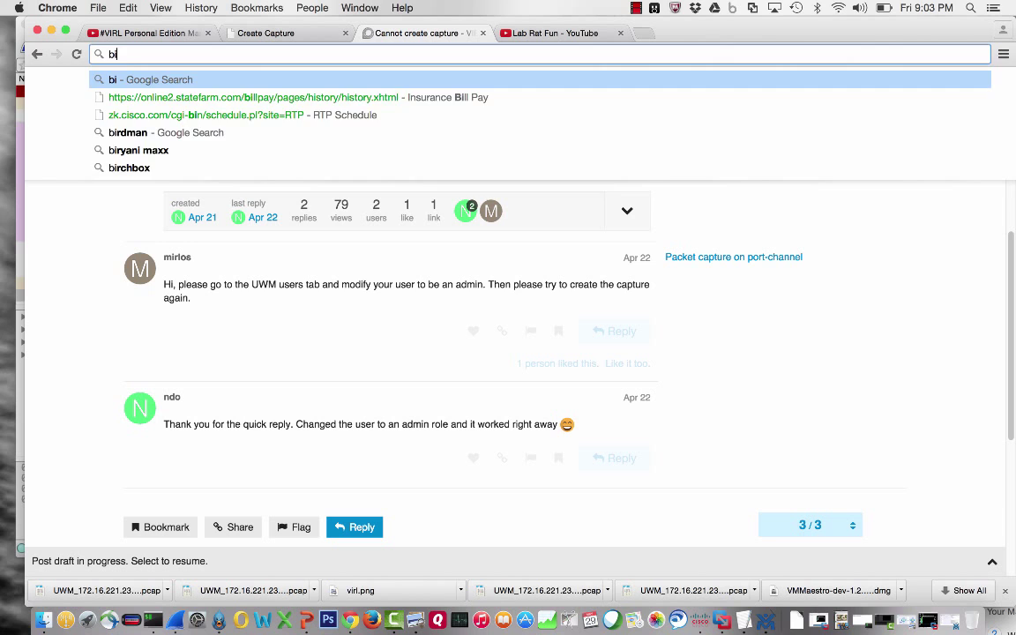
pyautogui.write('virl')
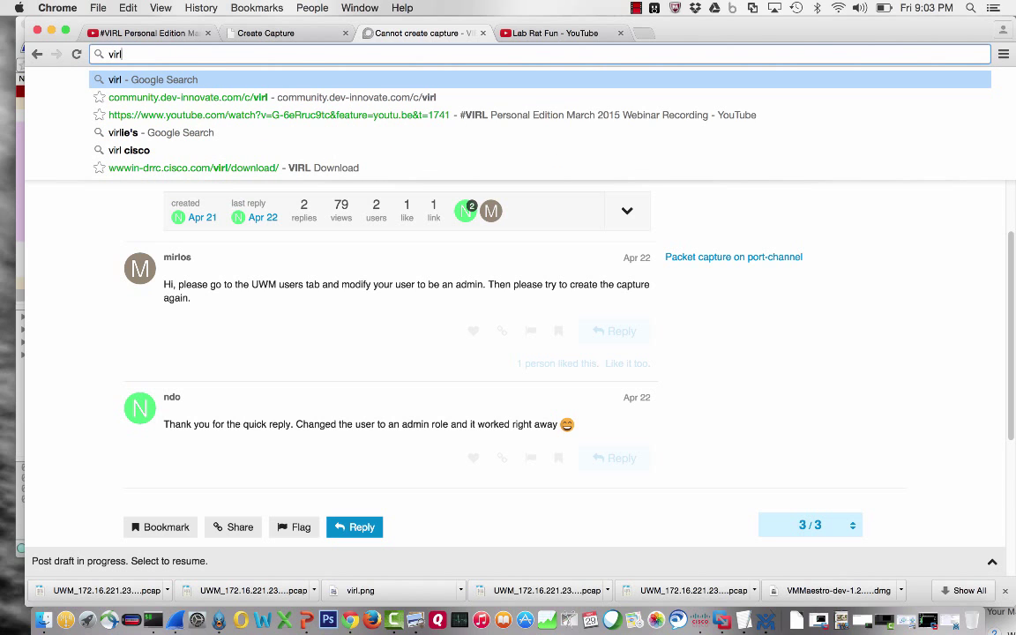
pyautogui.press('Down')
pyautogui.press('Return')
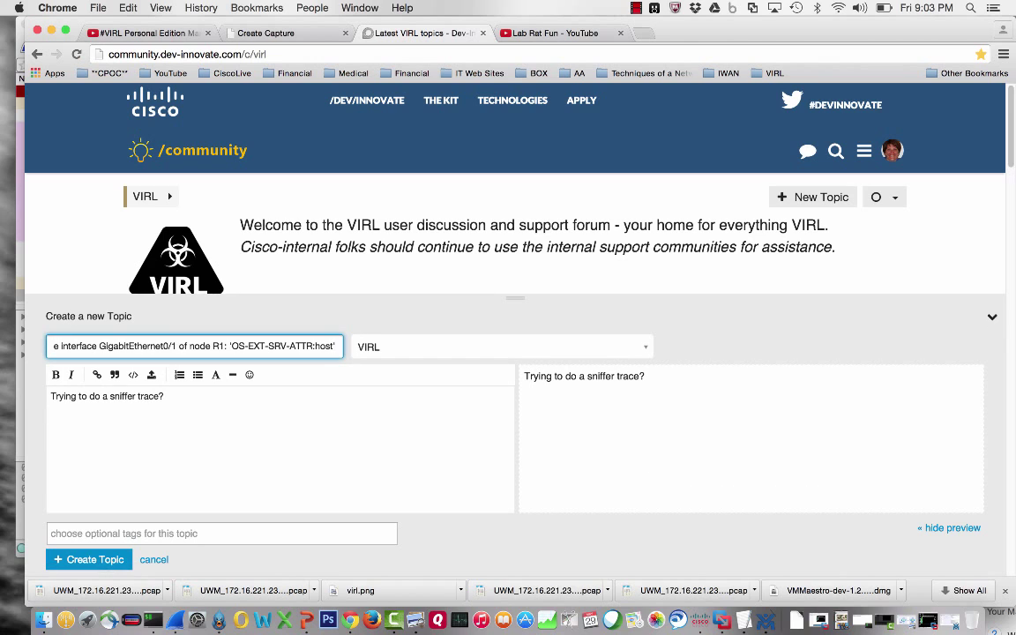
# Step: Collapse the draft, search 'capture', and read the replies in 'Cannot create capture'
pyautogui.click(990, 320)
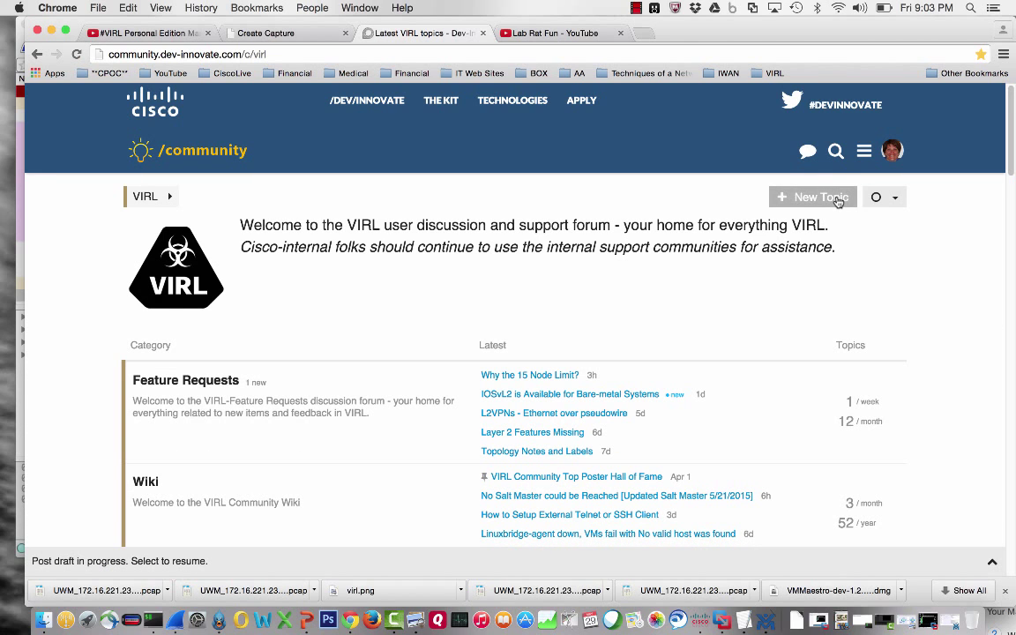
pyautogui.click(835, 153)
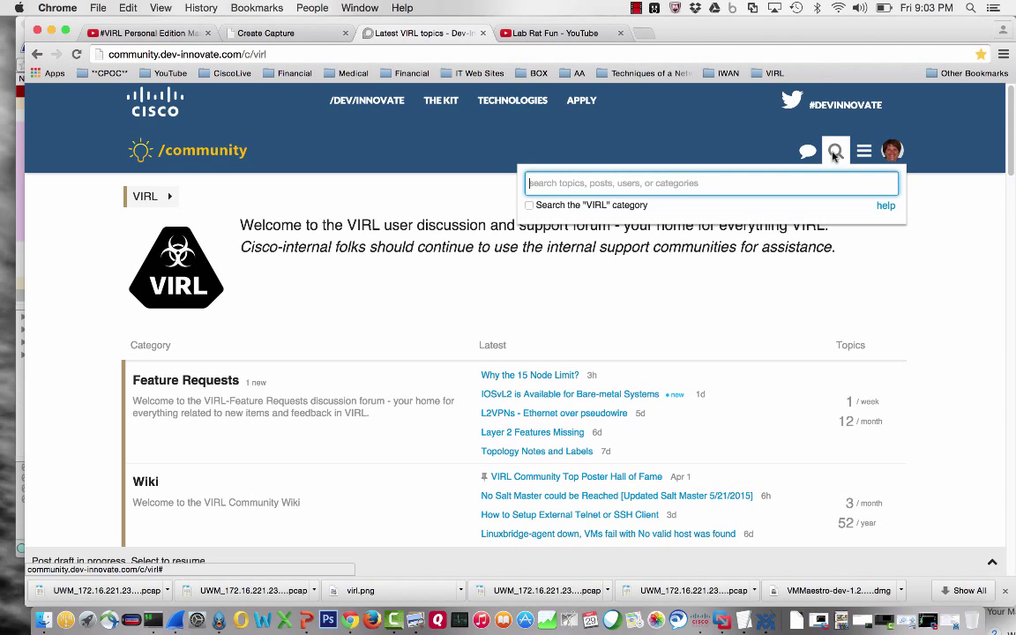
pyautogui.write('capture')
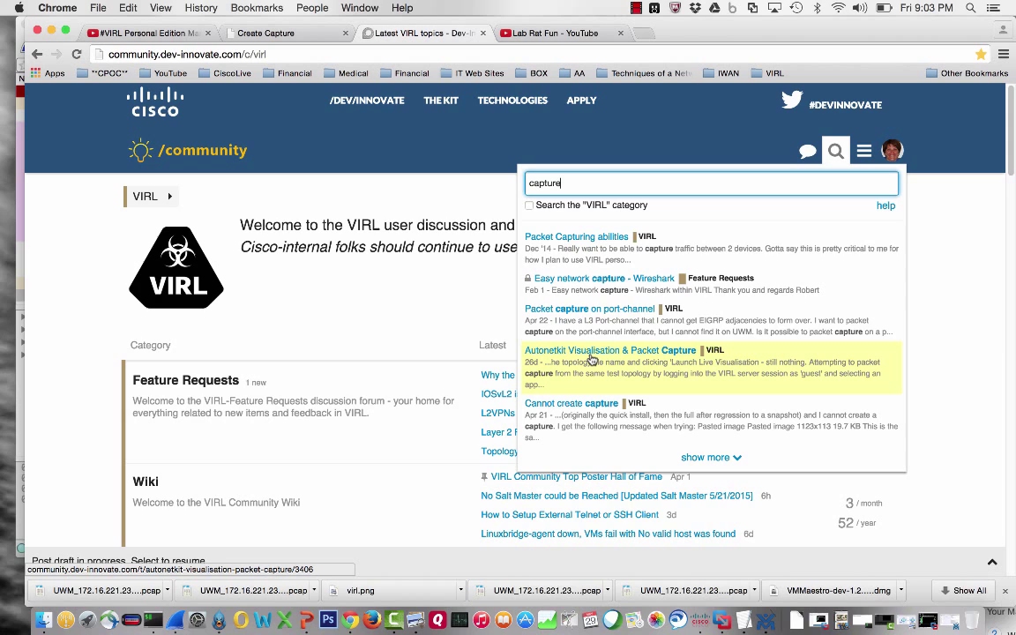
pyautogui.click(582, 414)
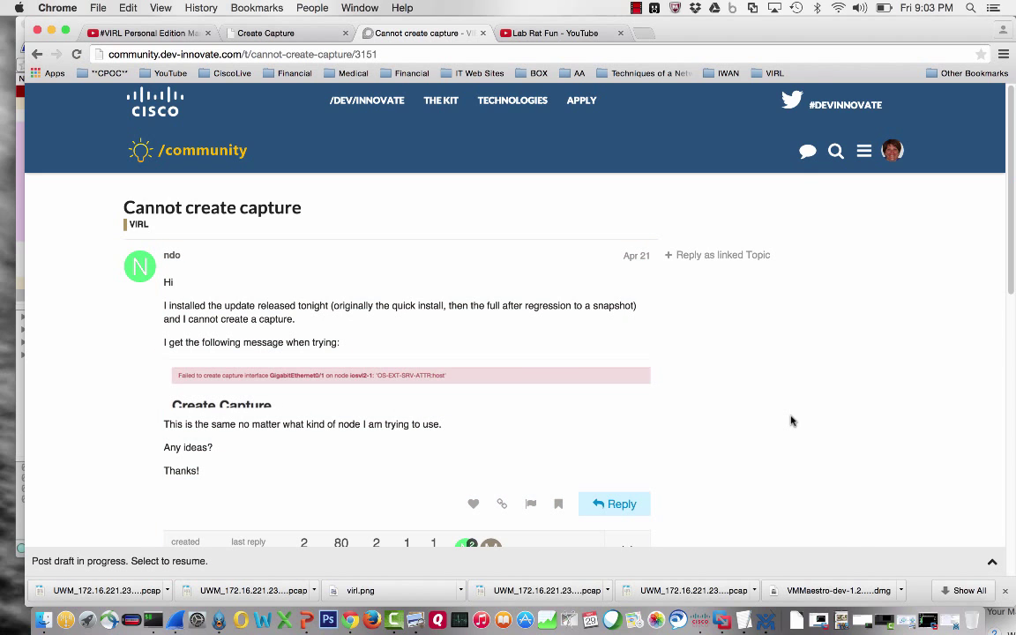
pyautogui.scroll(-6, 791, 421)
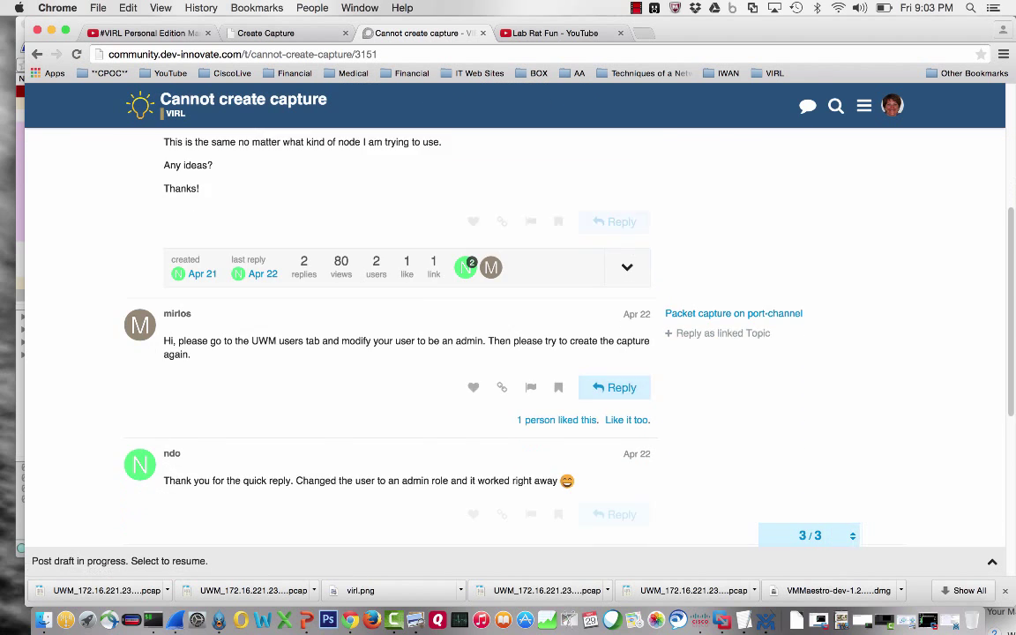
pyautogui.scroll(-1, 509, 336)
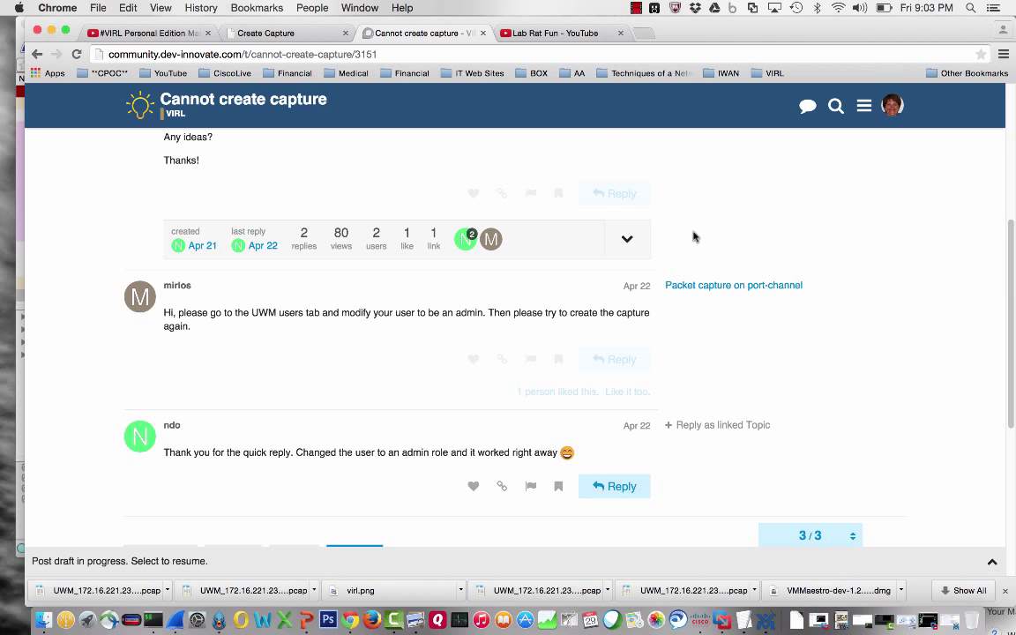
# Step: Read the forum advice about modifying users and confirm the session's user is guest
pyautogui.click(221, 32)
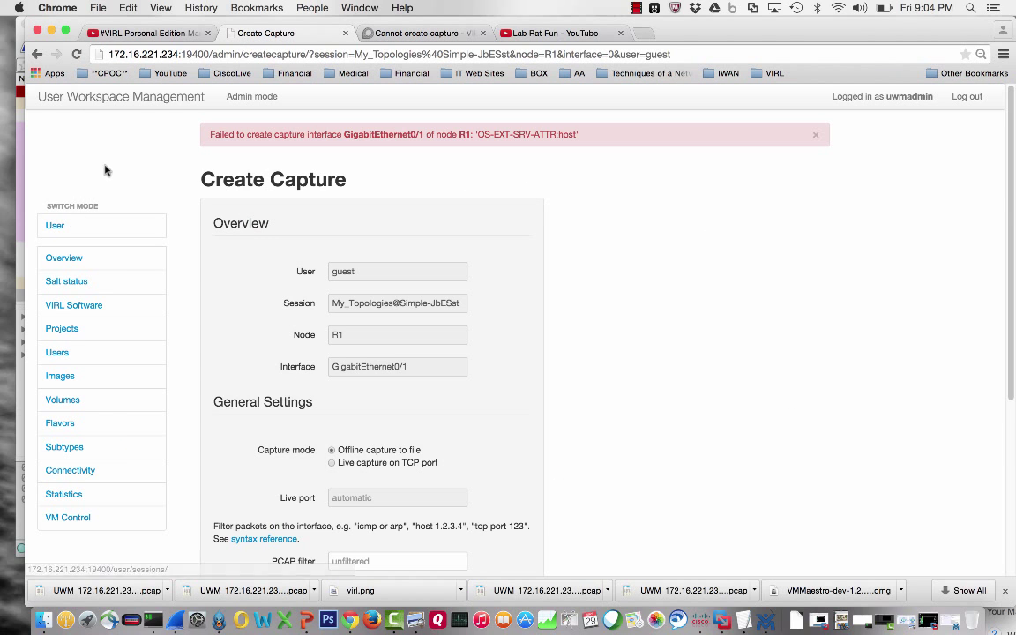
pyautogui.click(124, 98)
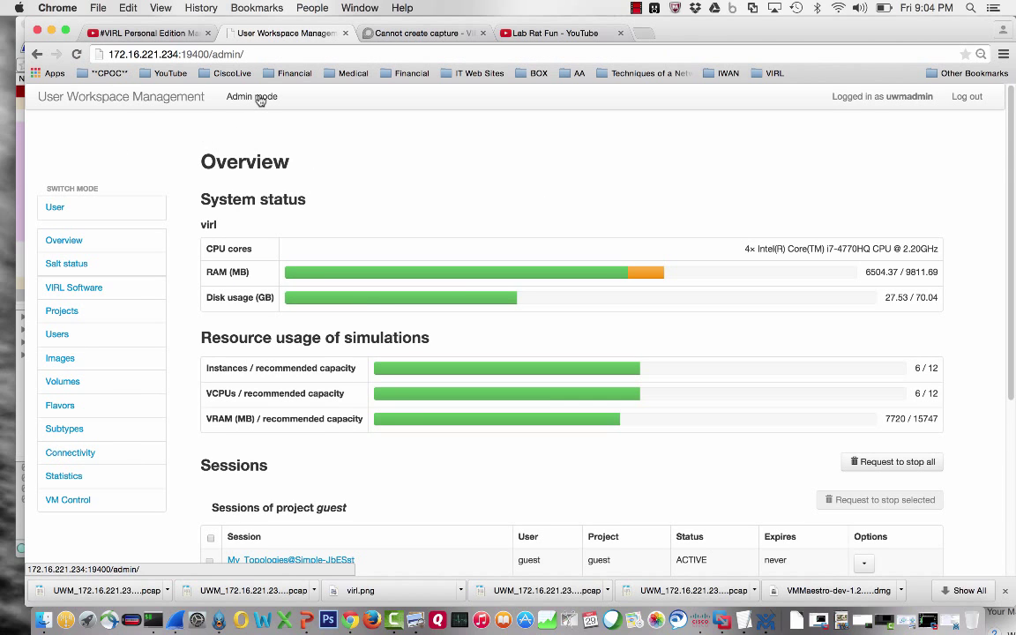
pyautogui.click(395, 37)
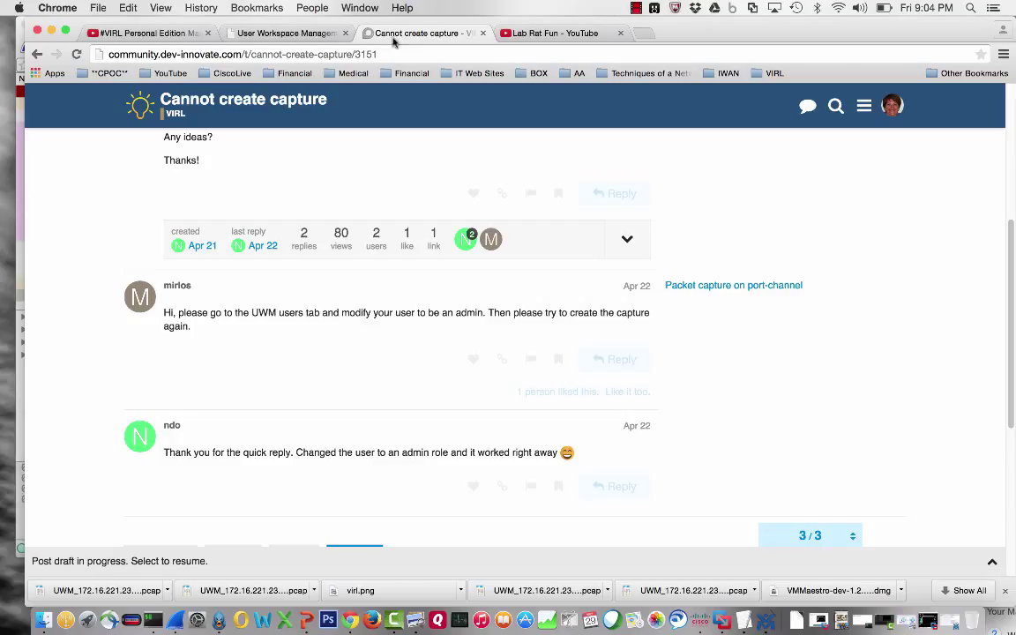
pyautogui.moveTo(280, 313); pyautogui.dragTo(484, 314)
pyautogui.click(280, 34)
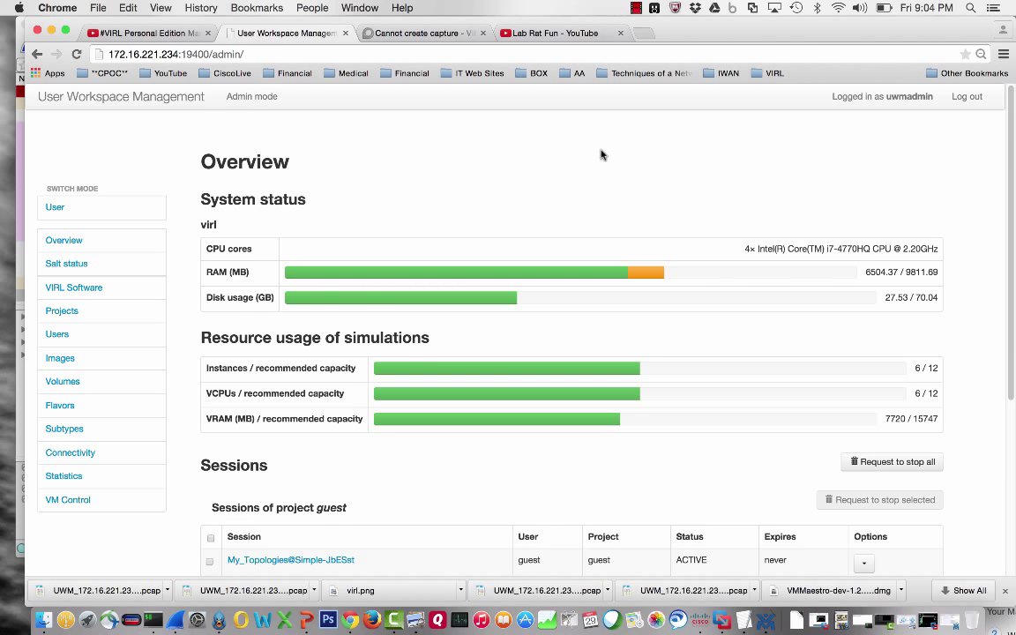
pyautogui.scroll(-3, 601, 156)
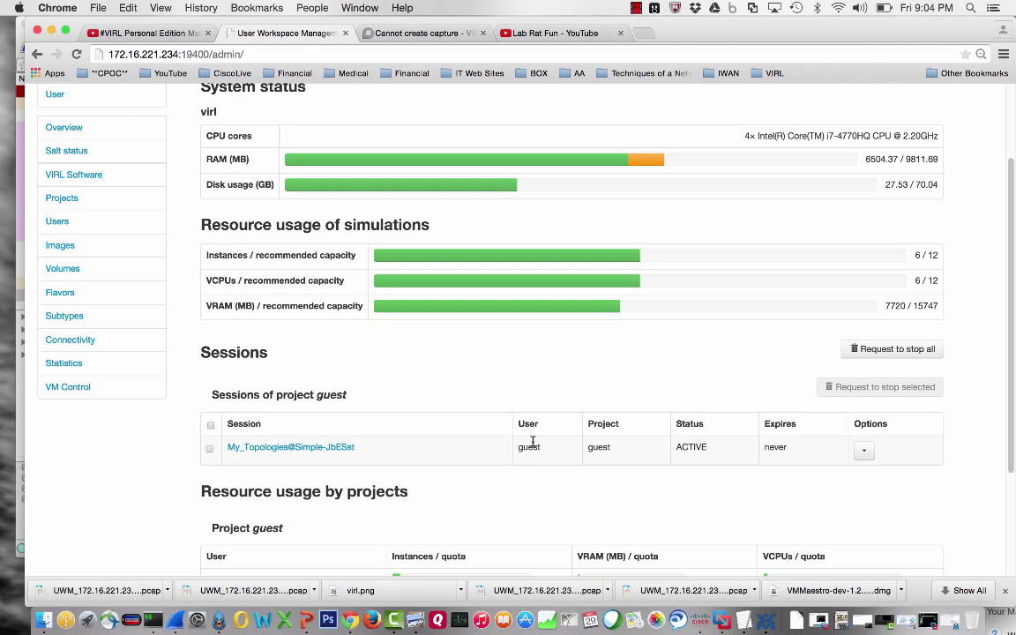
pyautogui.moveTo(519, 447); pyautogui.dragTo(542, 449)
pyautogui.click(347, 282)
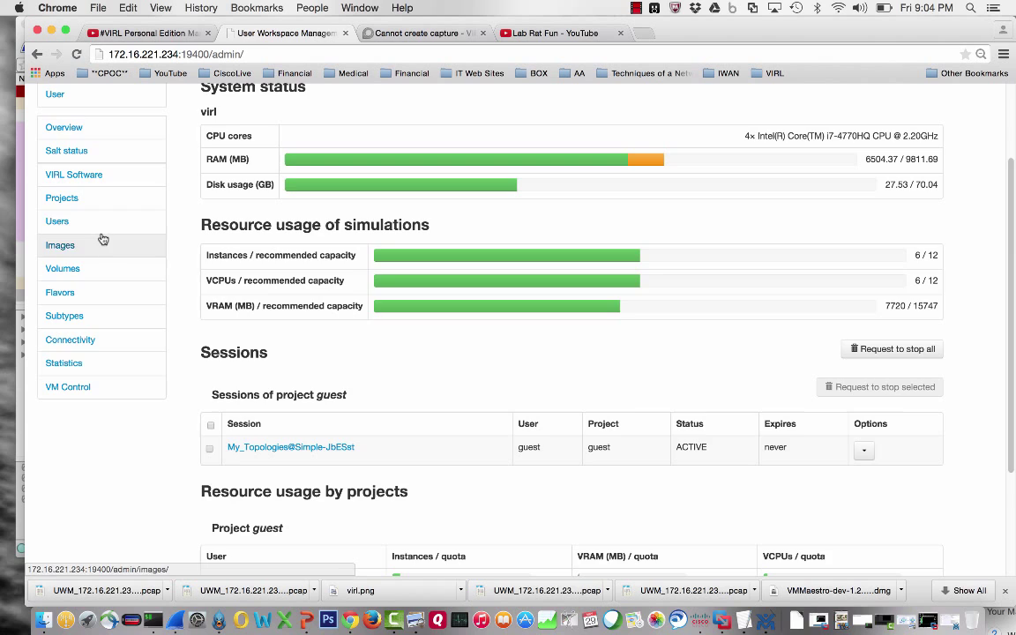
# Step: Give the guest user the admin role, save, and return to the admin Overview
pyautogui.click(59, 223)
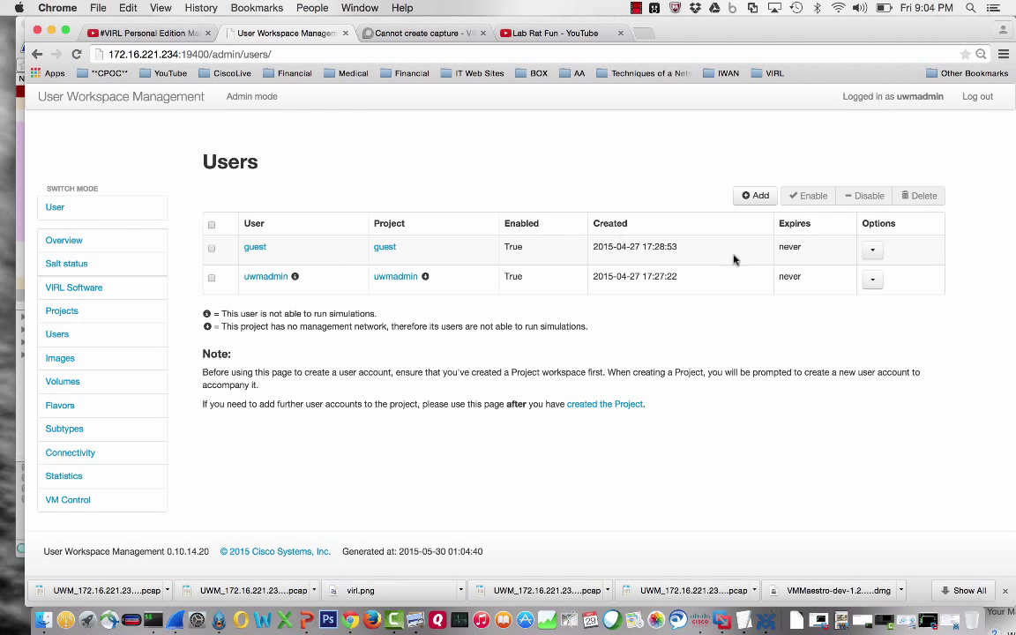
pyautogui.click(872, 249)
pyautogui.click(890, 274)
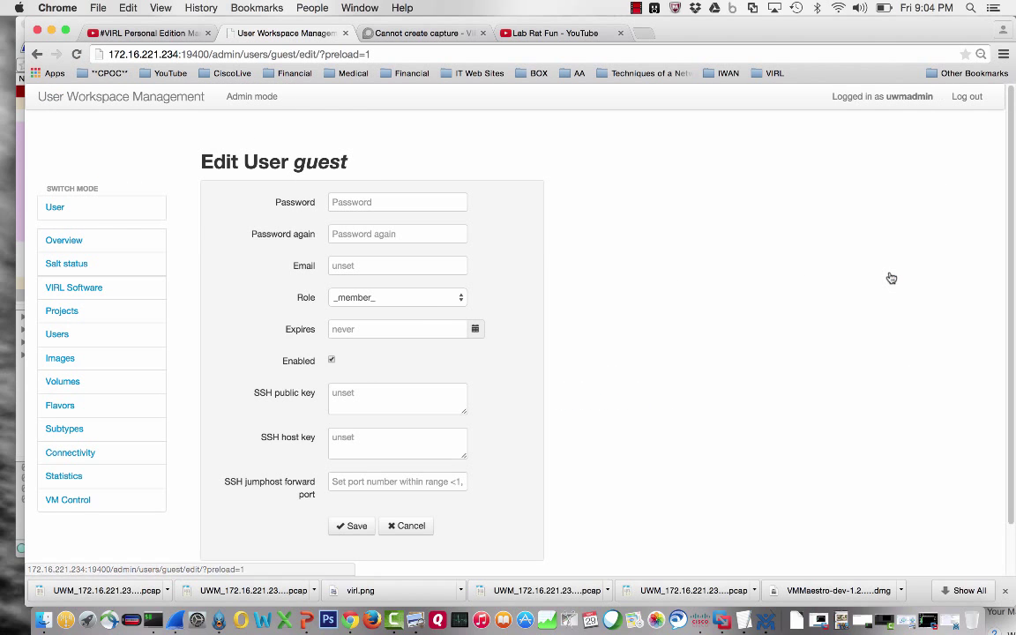
pyautogui.click(386, 296)
pyautogui.press('Escape')
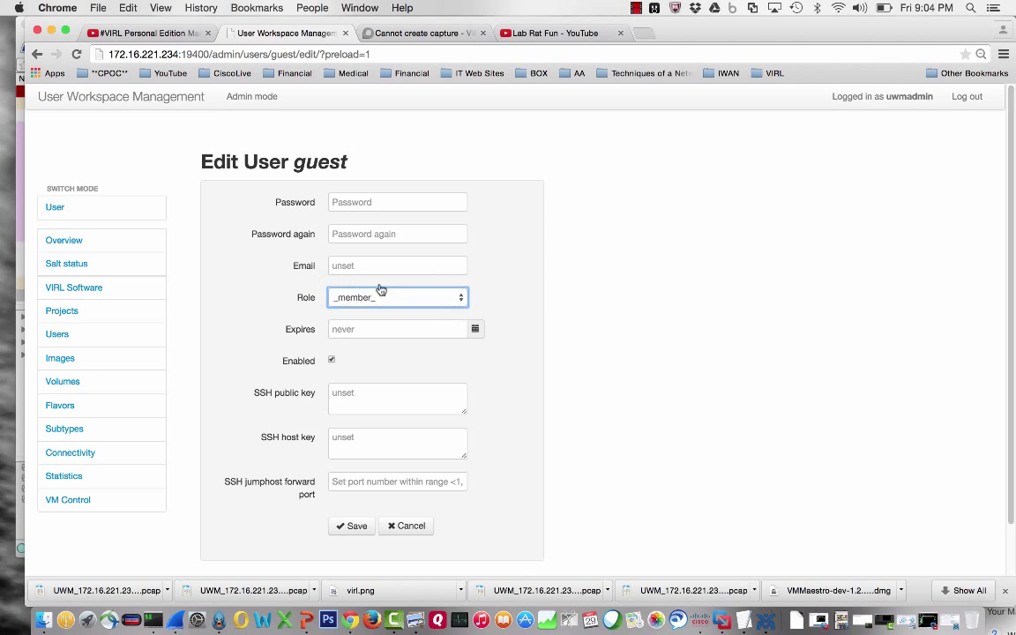
pyautogui.click(381, 298)
pyautogui.click(380, 279)
pyautogui.click(353, 526)
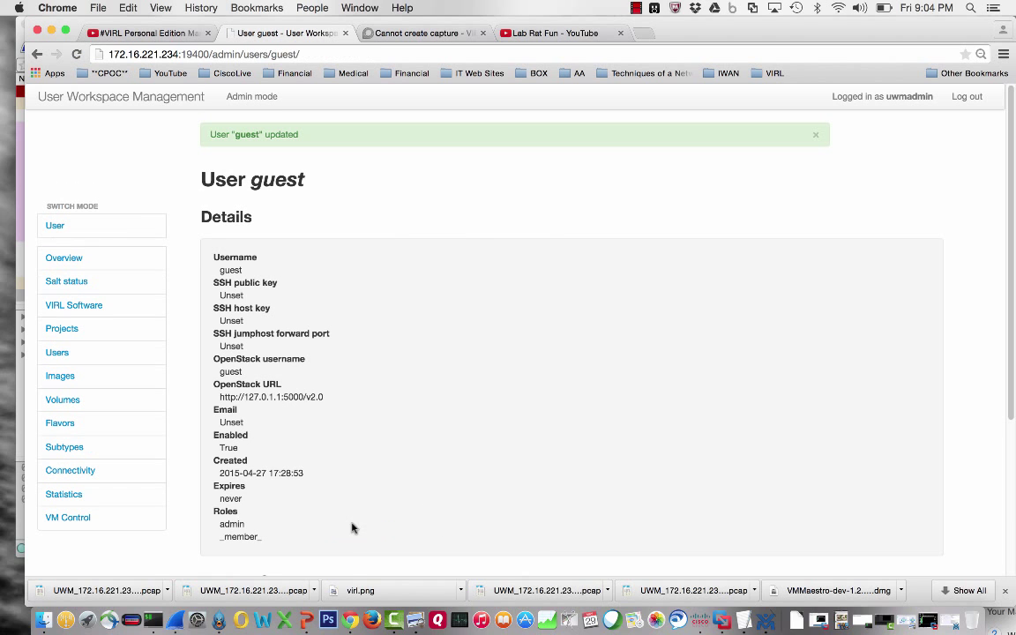
pyautogui.click(91, 259)
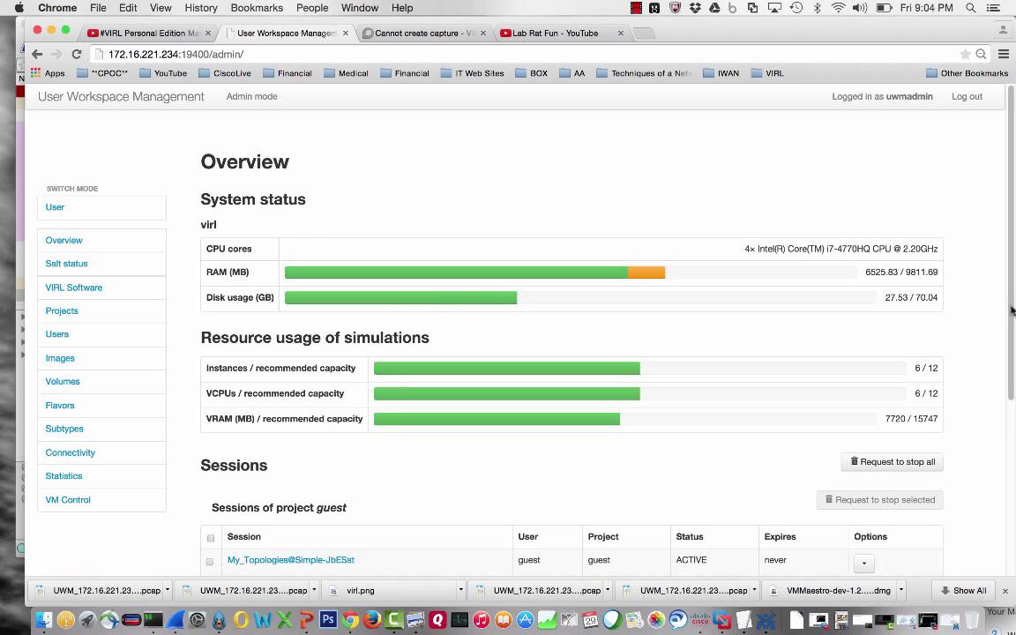
pyautogui.scroll(-5, 1012, 311)
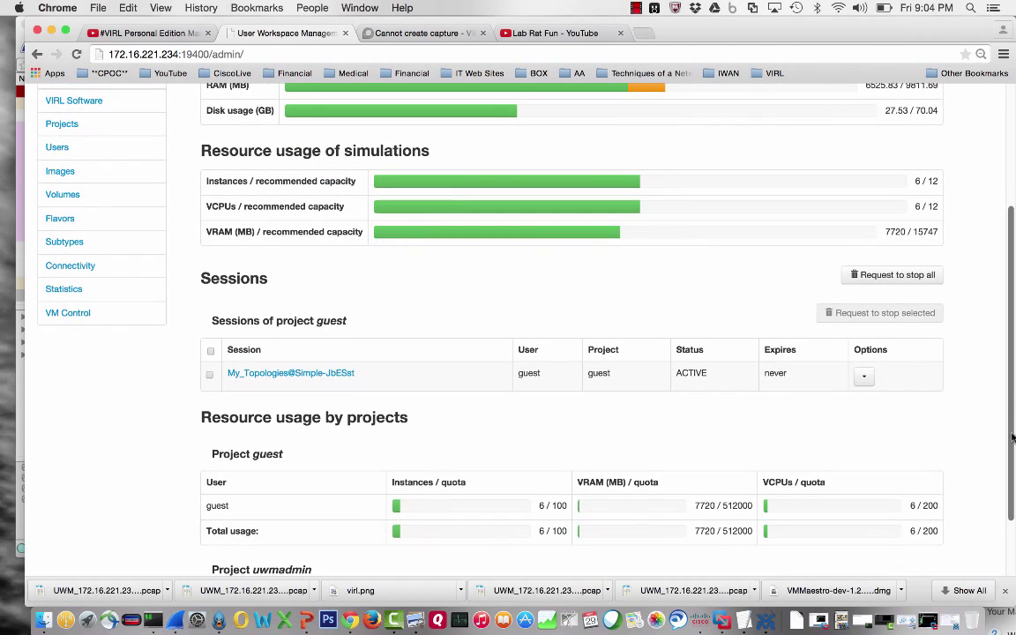
# Step: Open the Create capture form for R1 GigabitEthernet0/1 from the guest session's details
pyautogui.click(328, 375)
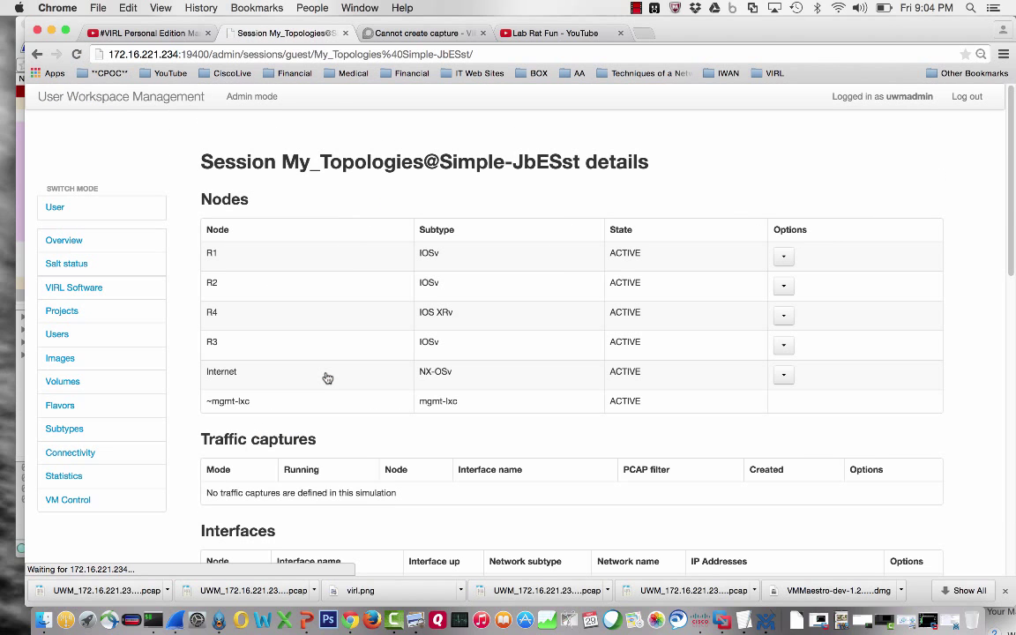
pyautogui.moveTo(1010, 280); pyautogui.dragTo(1005, 418)
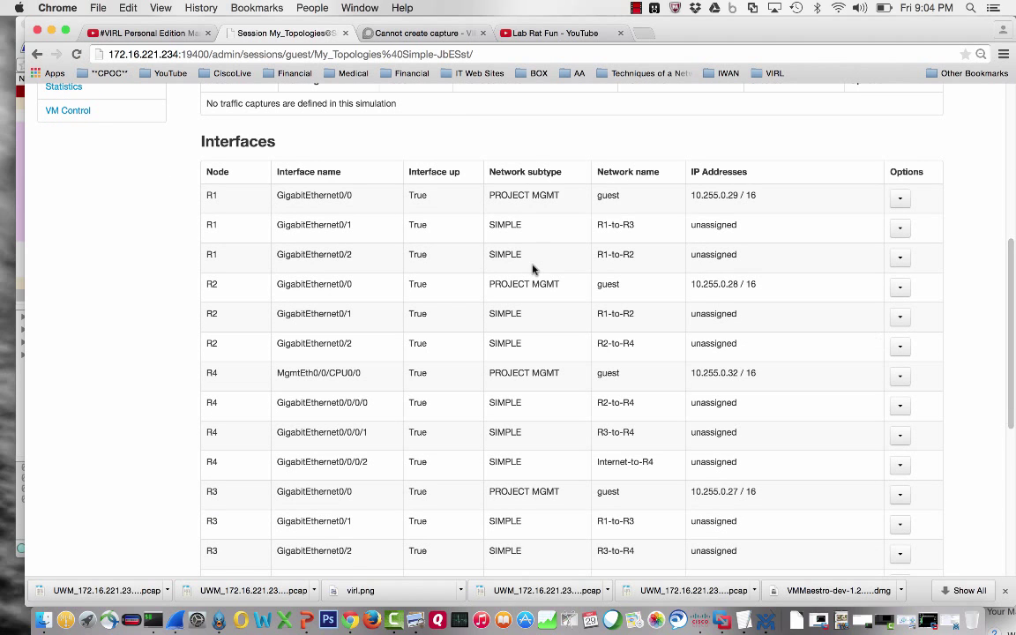
pyautogui.click(900, 231)
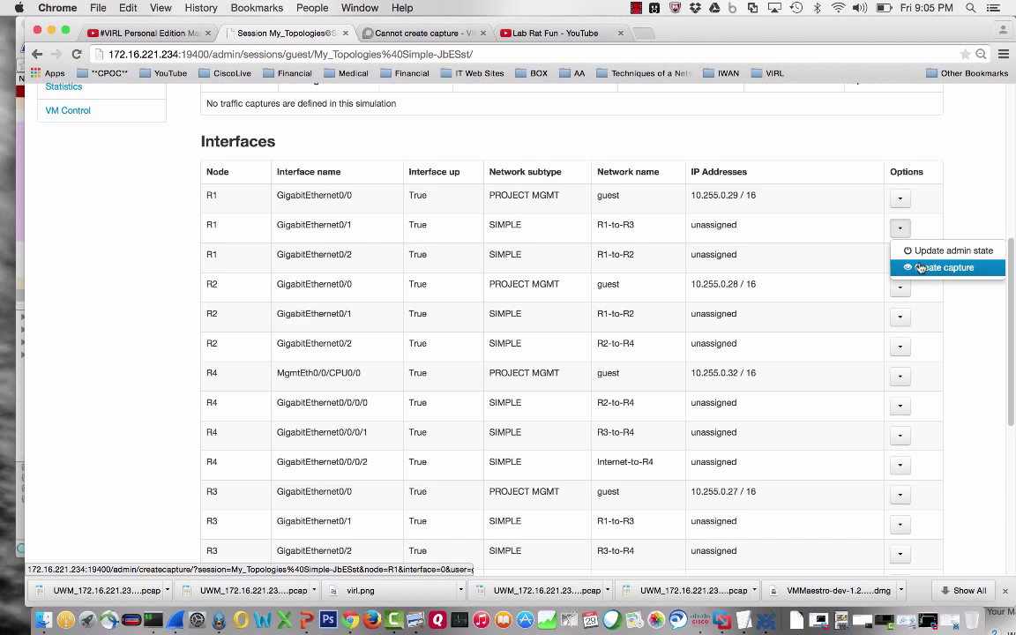
pyautogui.rightClick(920, 268)
pyautogui.click(934, 268)
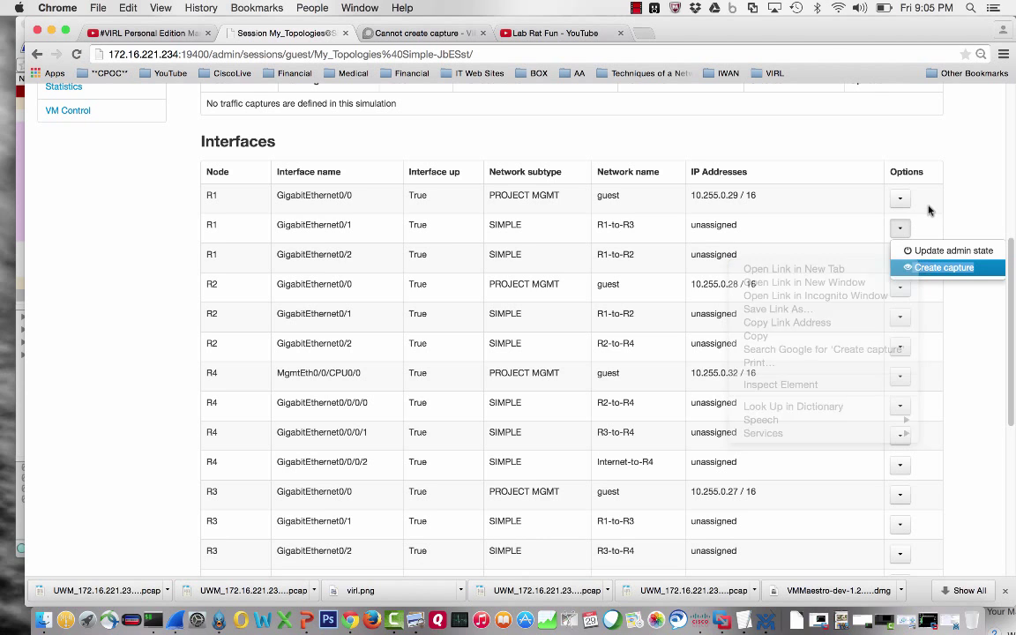
pyautogui.click(934, 269)
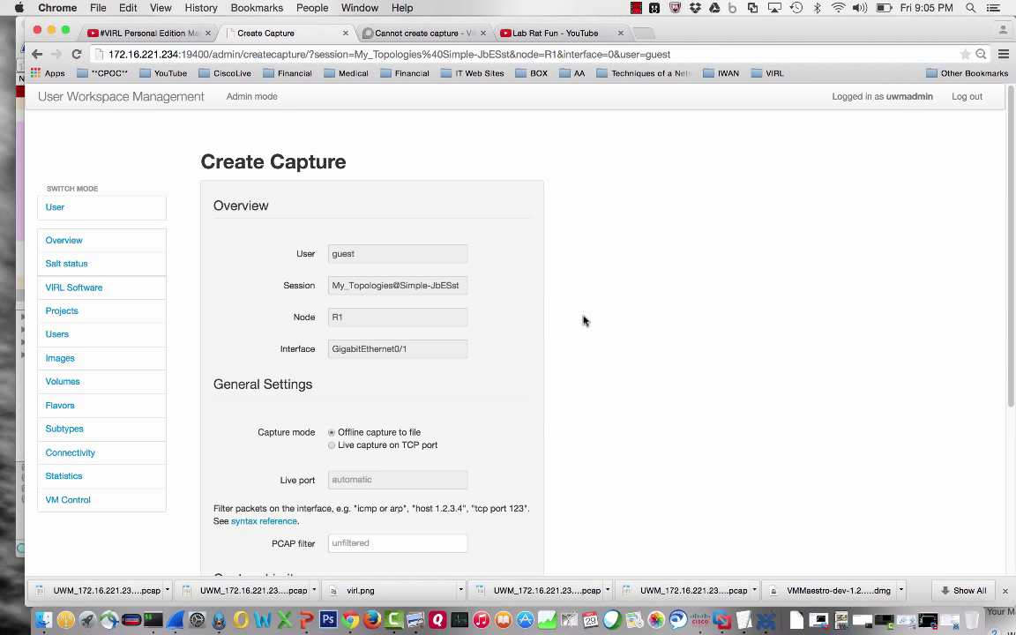
# Step: Create the offline capture limited to 10 packets and reload to see it running
pyautogui.scroll(-5, 583, 320)
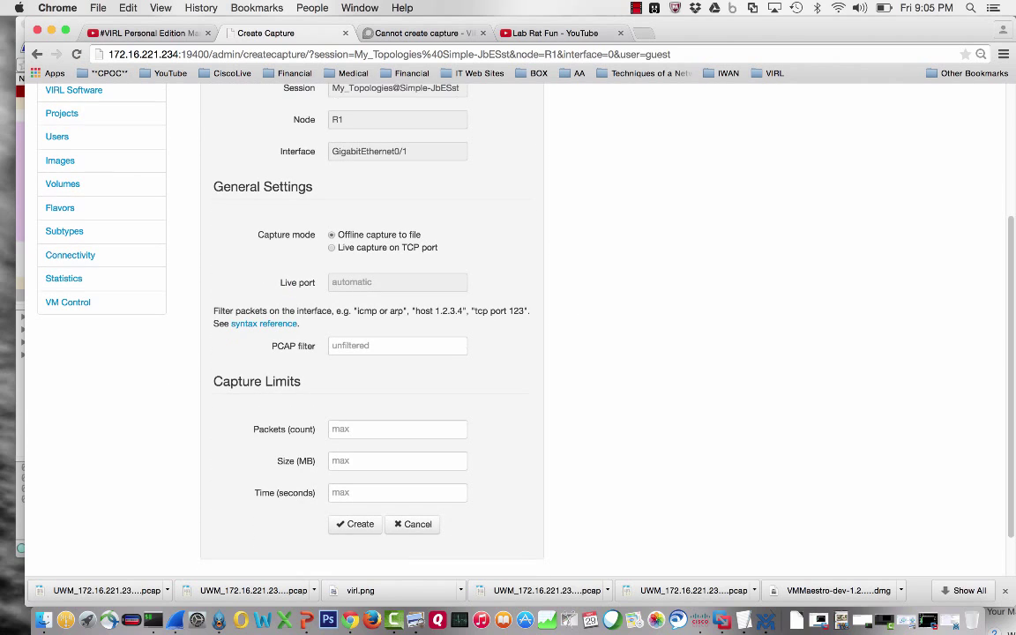
pyautogui.click(360, 427)
pyautogui.write('10')
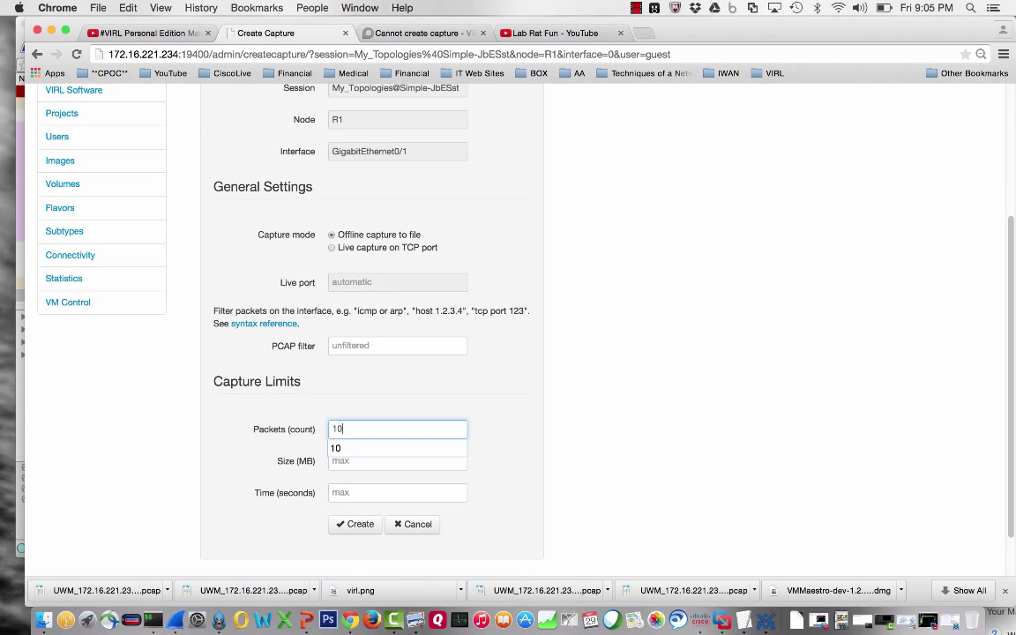
pyautogui.click(351, 526)
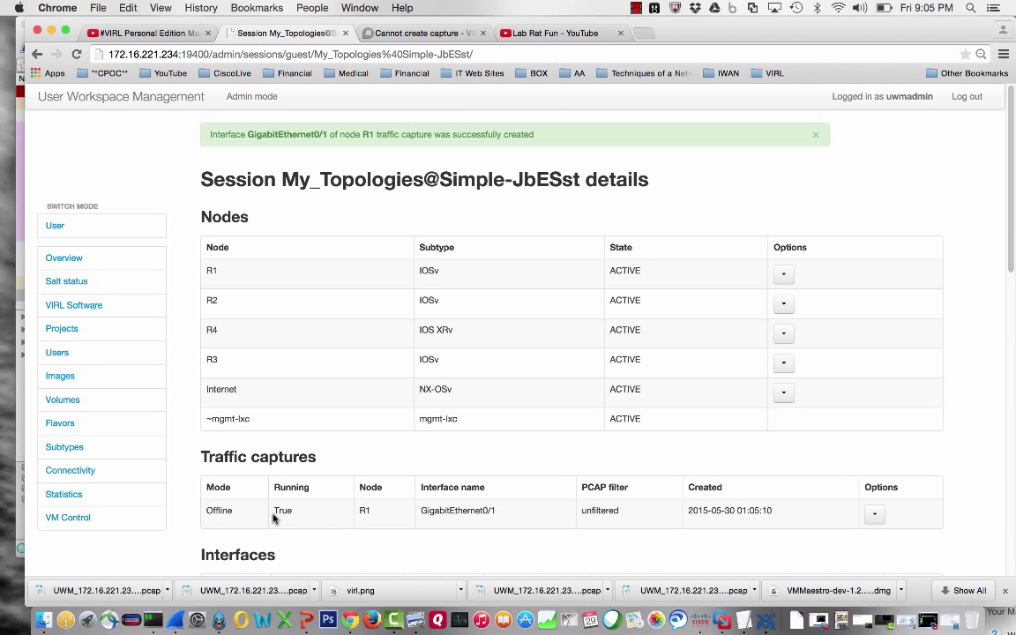
pyautogui.doubleClick(284, 512)
pyautogui.click(78, 55)
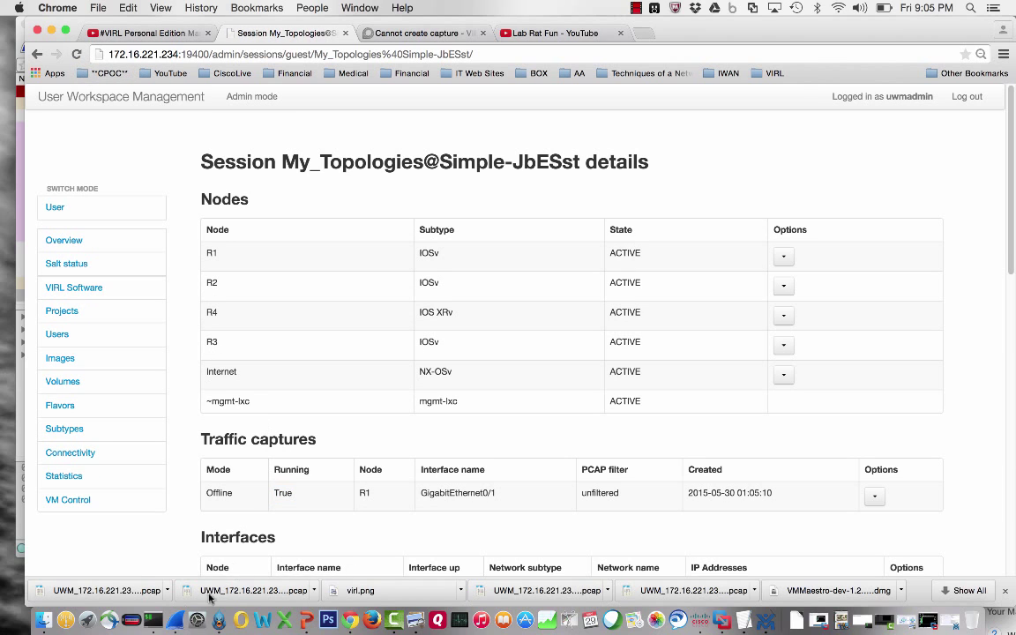
# Step: Telnet to R1's console port from VM Maestro's Simulations view
pyautogui.click(152, 620)
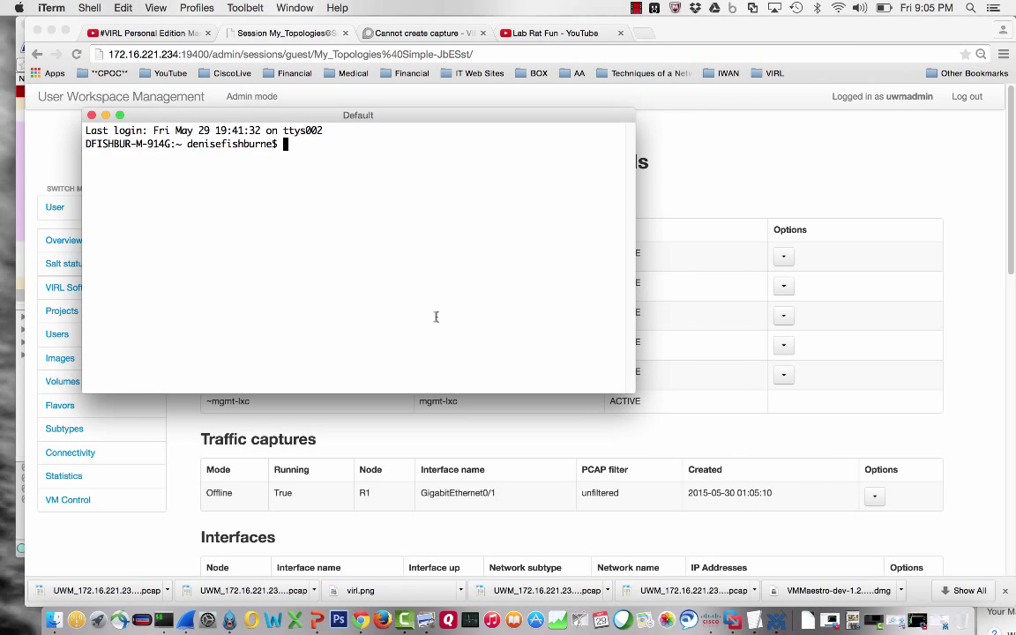
pyautogui.click(778, 621)
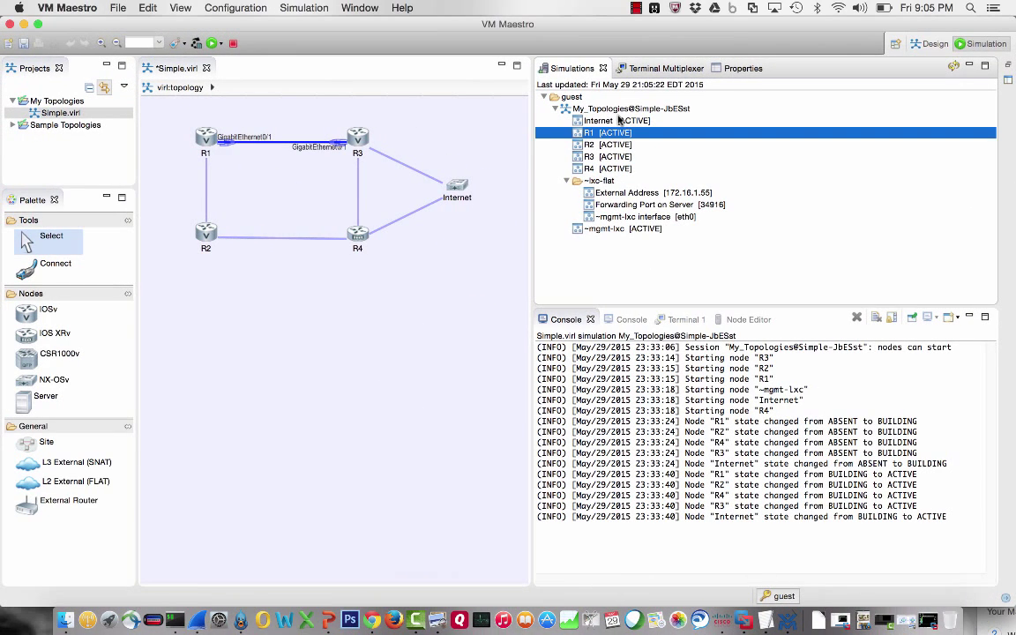
pyautogui.rightClick(609, 134)
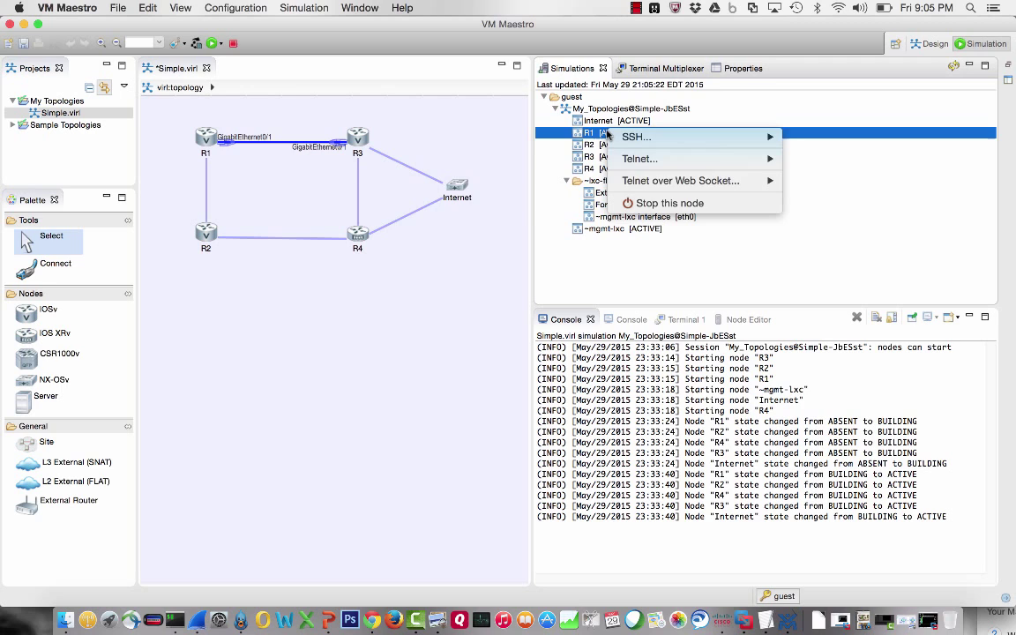
pyautogui.moveTo(631, 159)
pyautogui.click(565, 182)
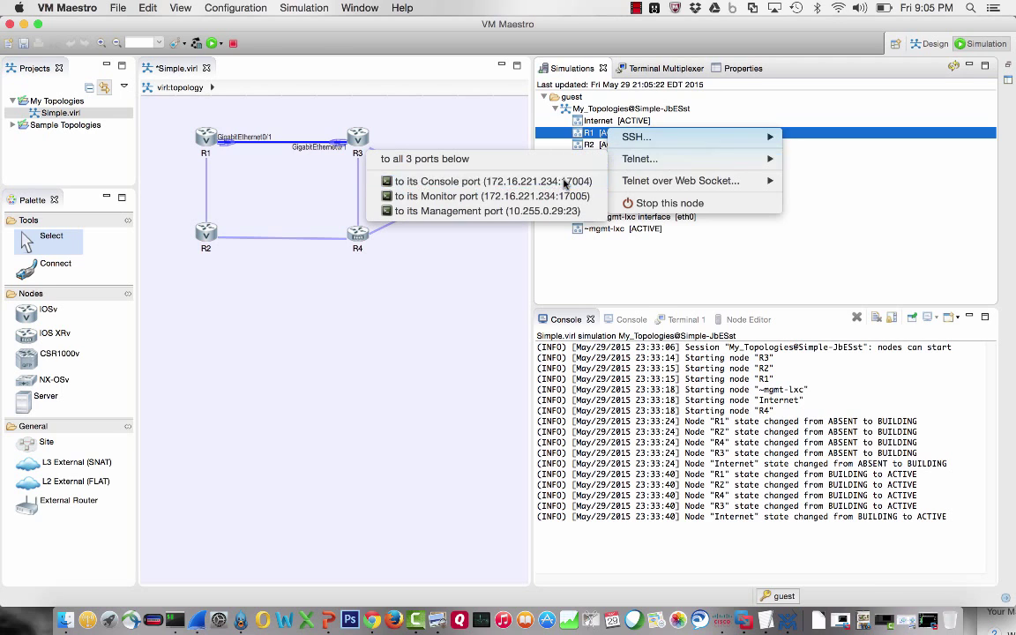
# Step: Run 'sh ip bgp summary' and 'ping 10.1.3.3' on R1, succeeding 5/5
pyautogui.press('Return')
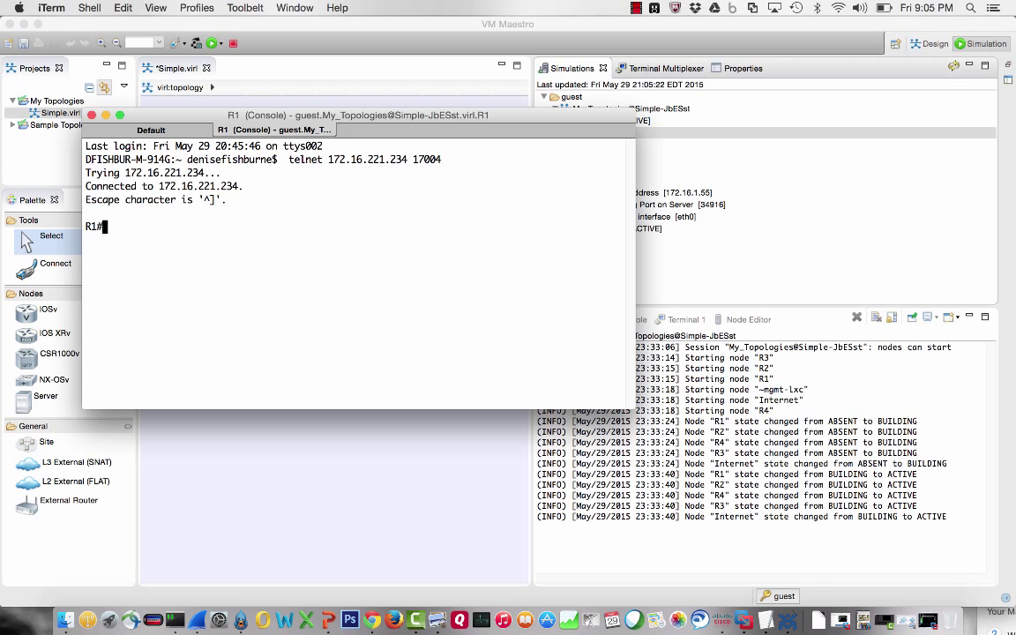
pyautogui.write('sh ip bgp sum')
pyautogui.press('Tab')
pyautogui.press('Return')
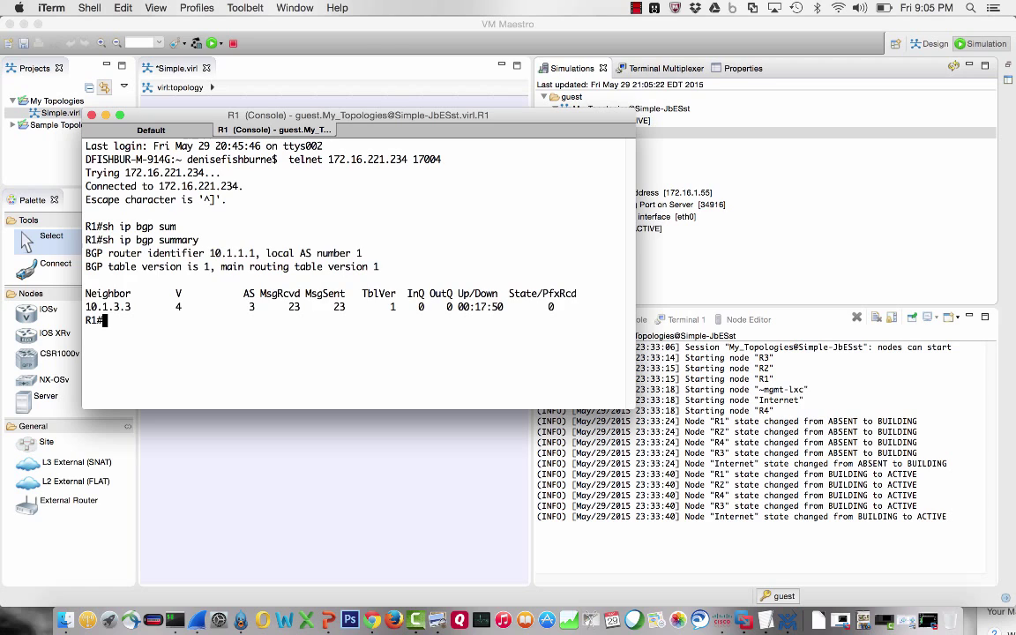
pyautogui.write('ping 10.1.3.3')
pyautogui.press('Return')
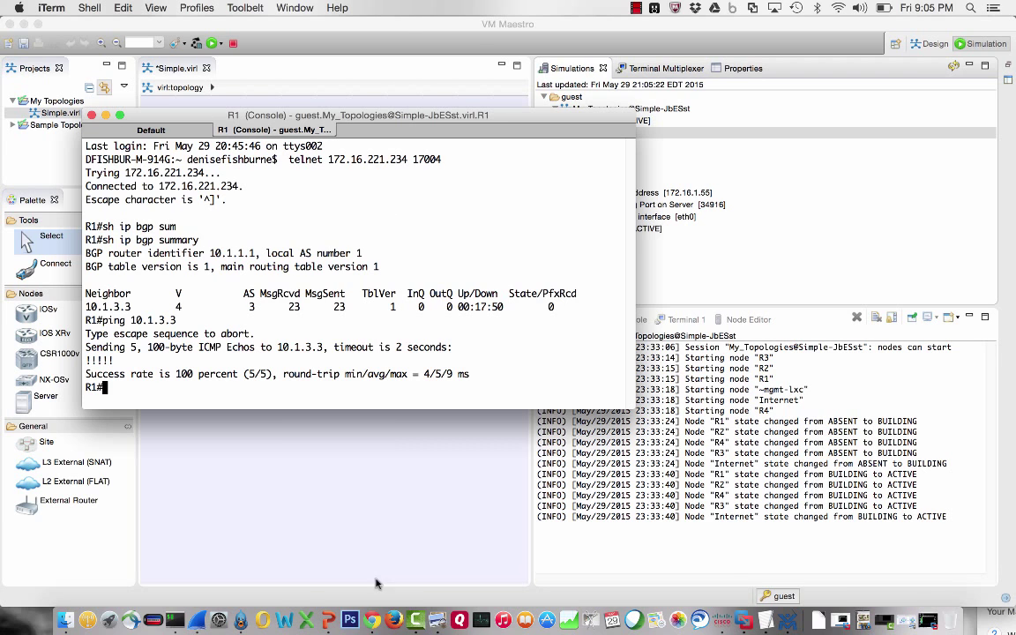
pyautogui.click(372, 621)
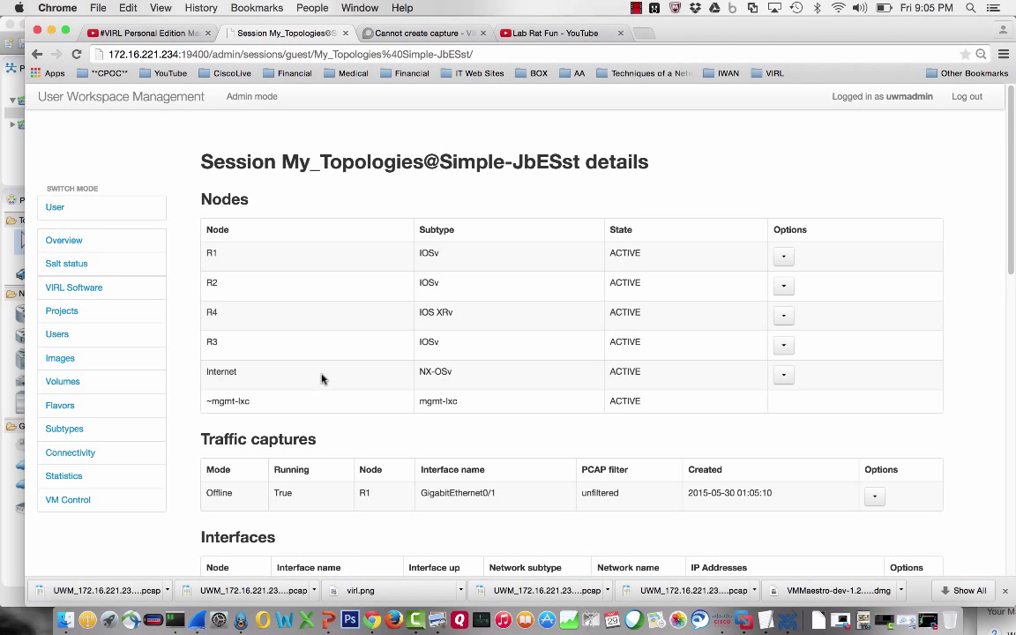
# Step: Reload the session page and fetch the data from the stopped 10-packet R1 capture
pyautogui.click(78, 55)
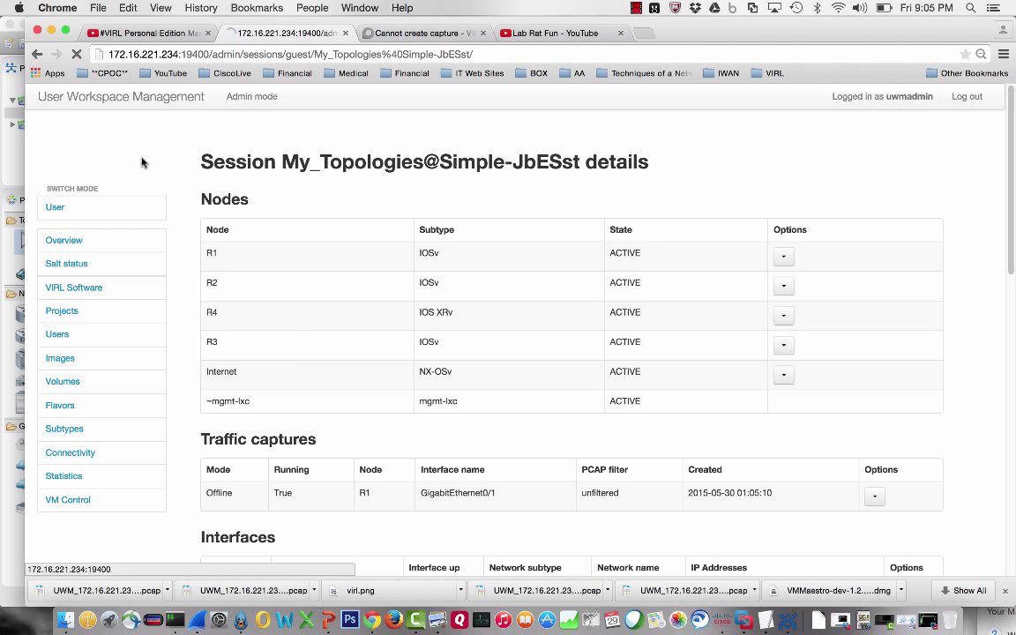
pyautogui.doubleClick(284, 493)
pyautogui.click(375, 441)
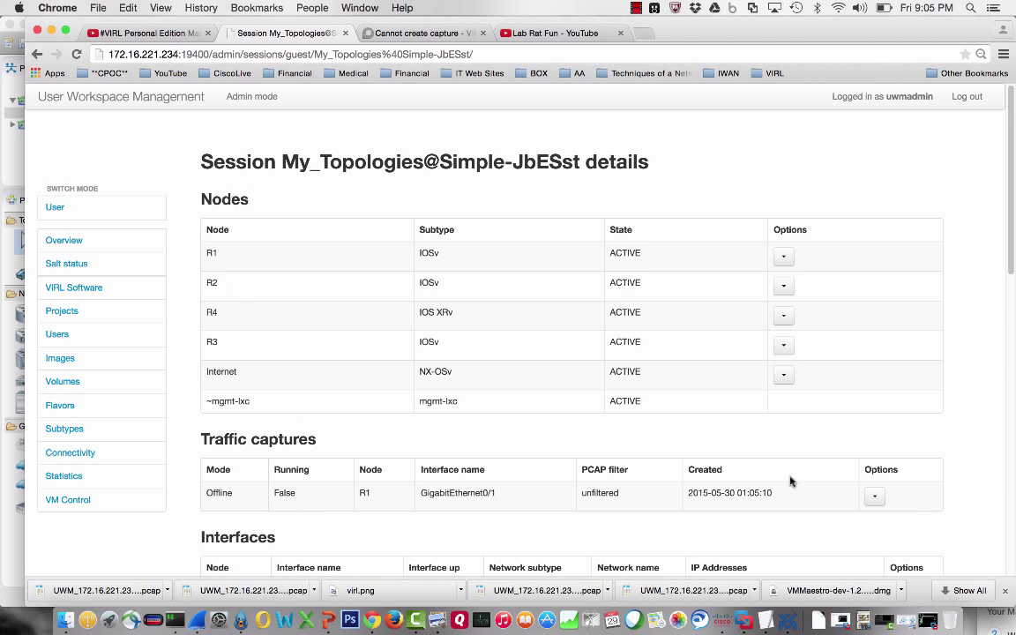
pyautogui.click(874, 496)
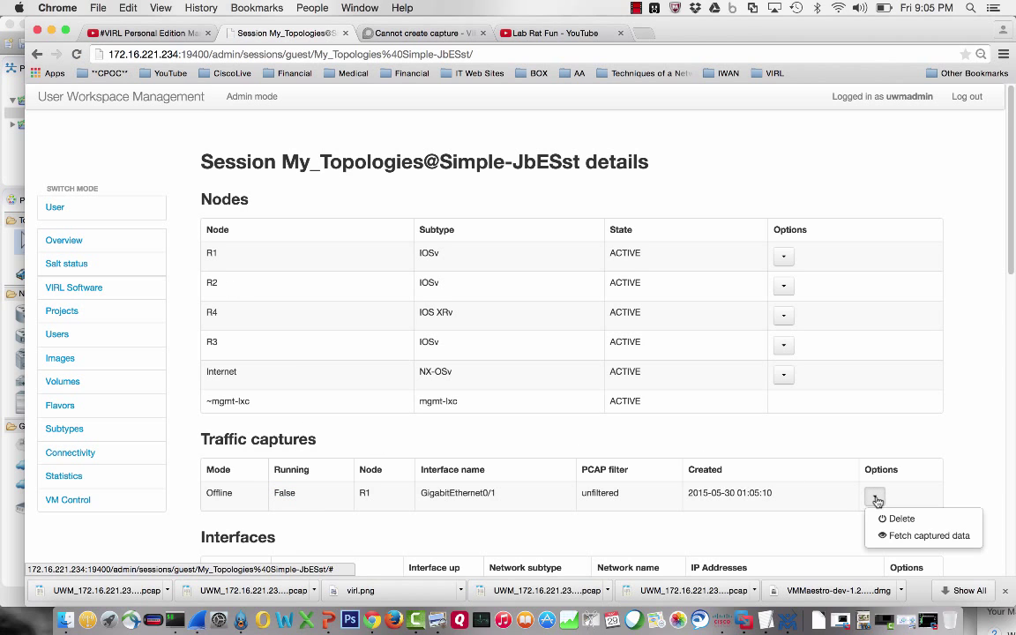
pyautogui.click(893, 536)
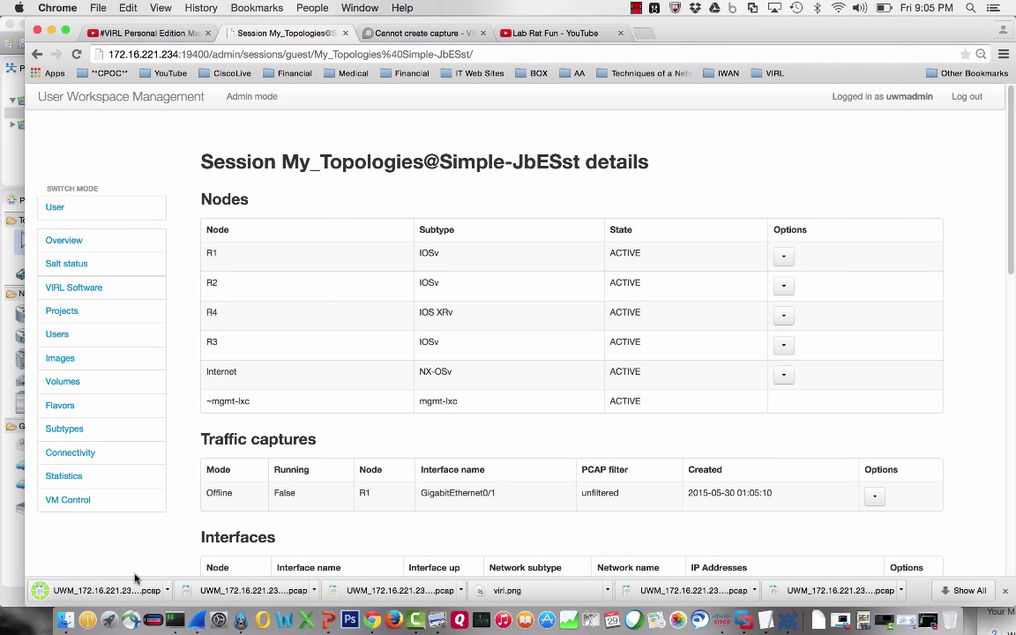
# Step: Review the downloaded pcap in Wireshark, then return to the admin Overview page
pyautogui.click(112, 591)
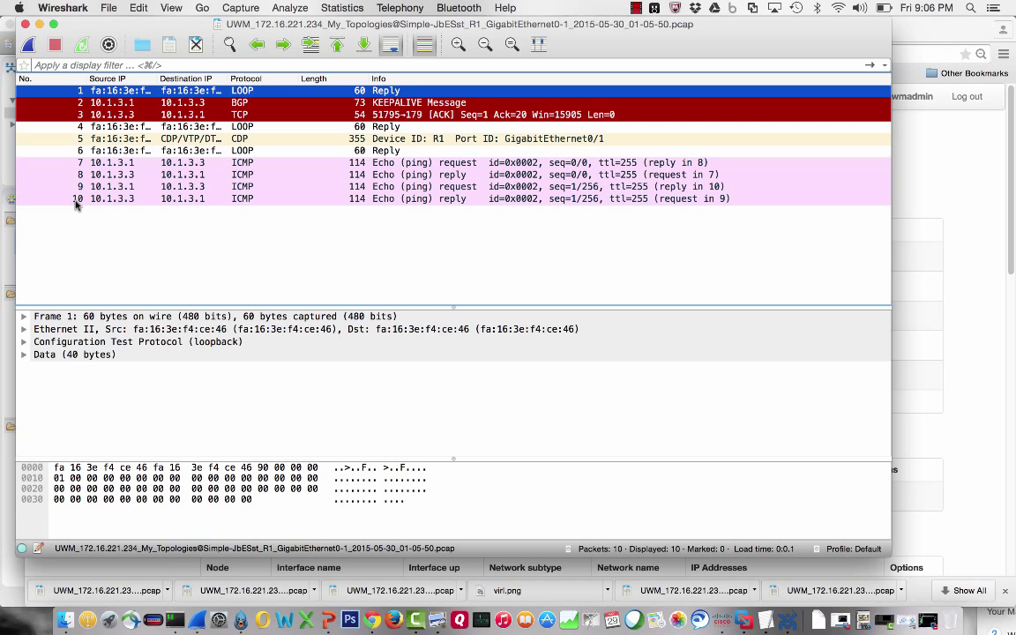
pyautogui.click(25, 24)
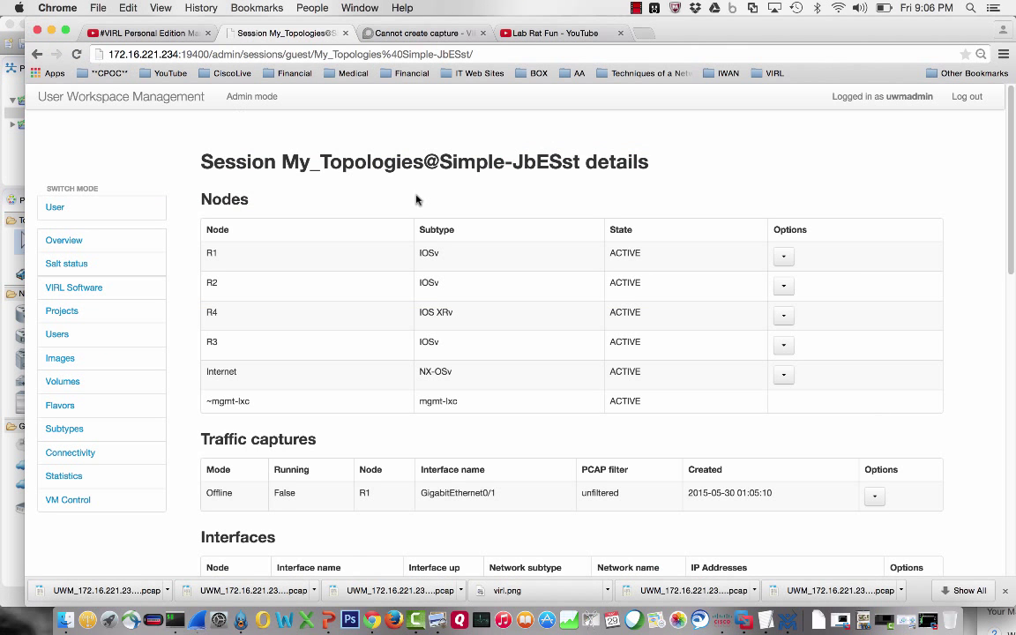
pyautogui.click(83, 244)
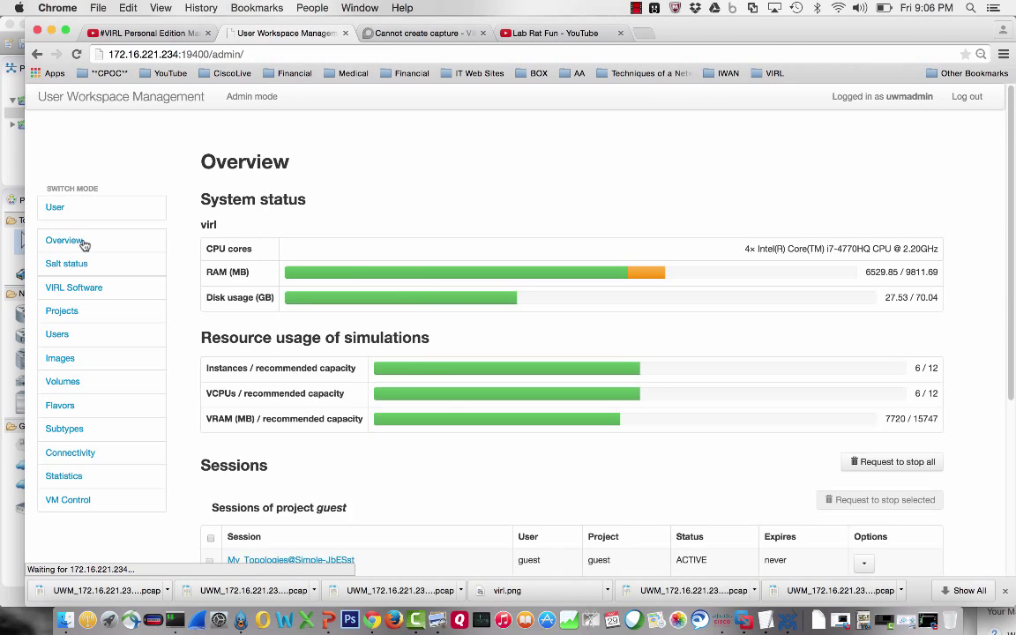
# Step: In the My_Topologies@Simple-JbESst session, delete the old R1 GigabitEthernet0/1 traffic capture
pyautogui.scroll(-5, 1013, 469)
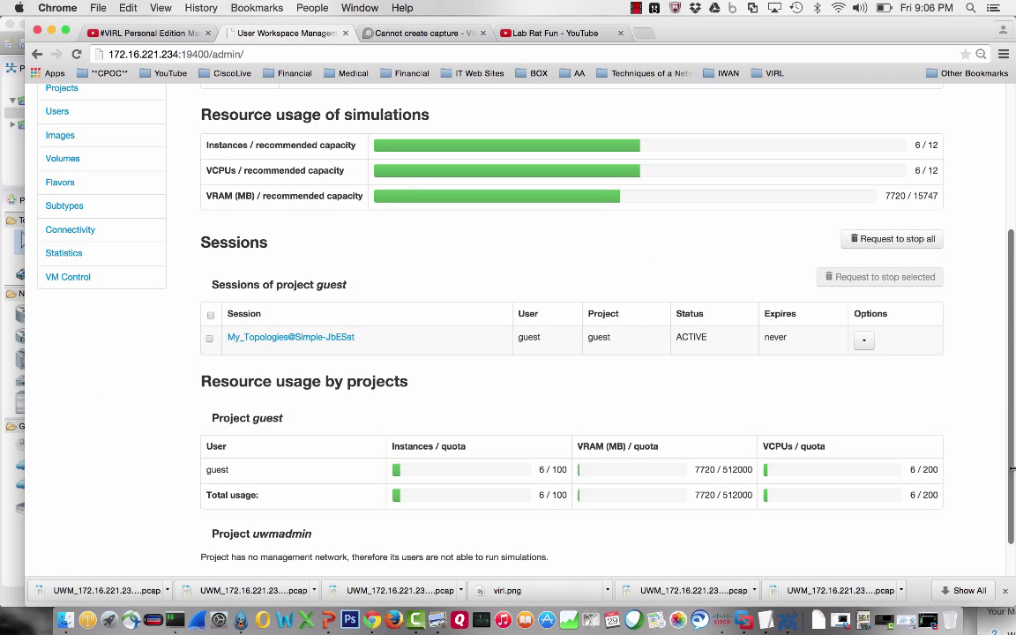
pyautogui.click(324, 344)
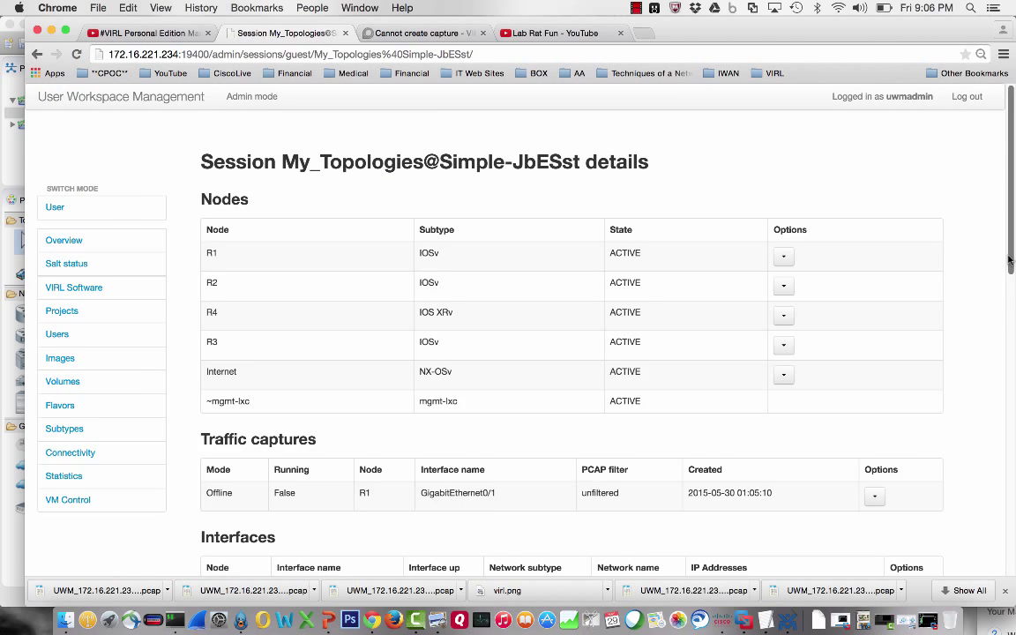
pyautogui.scroll(-5, 1010, 260)
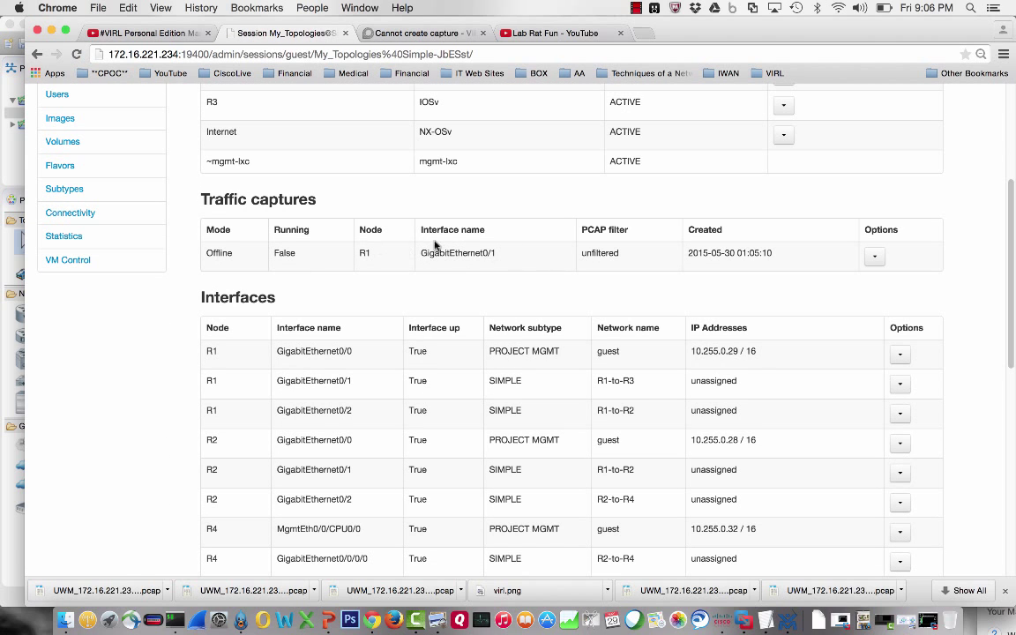
pyautogui.click(877, 262)
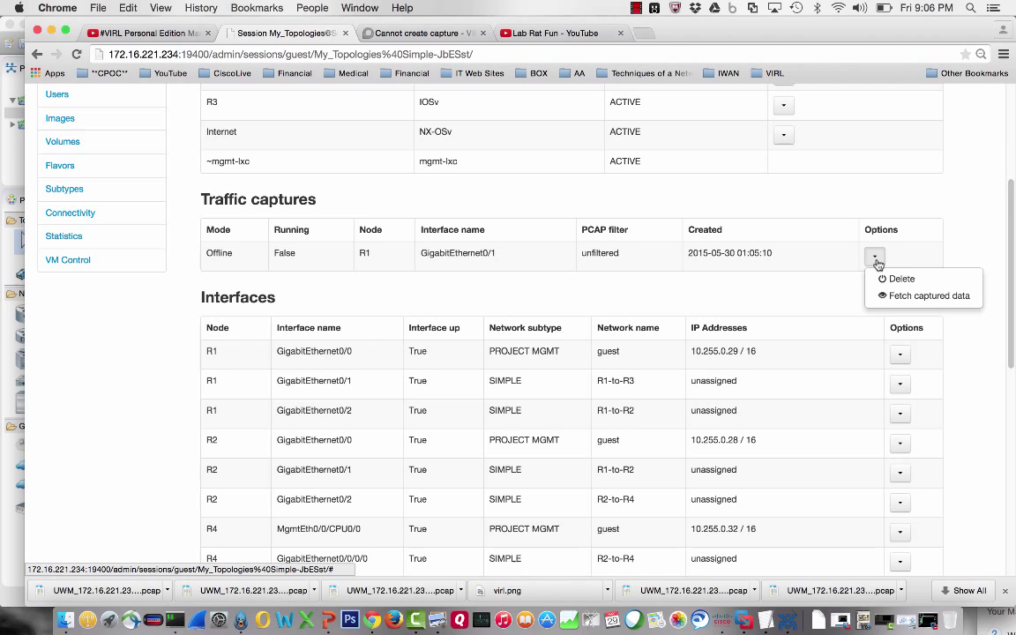
pyautogui.click(890, 278)
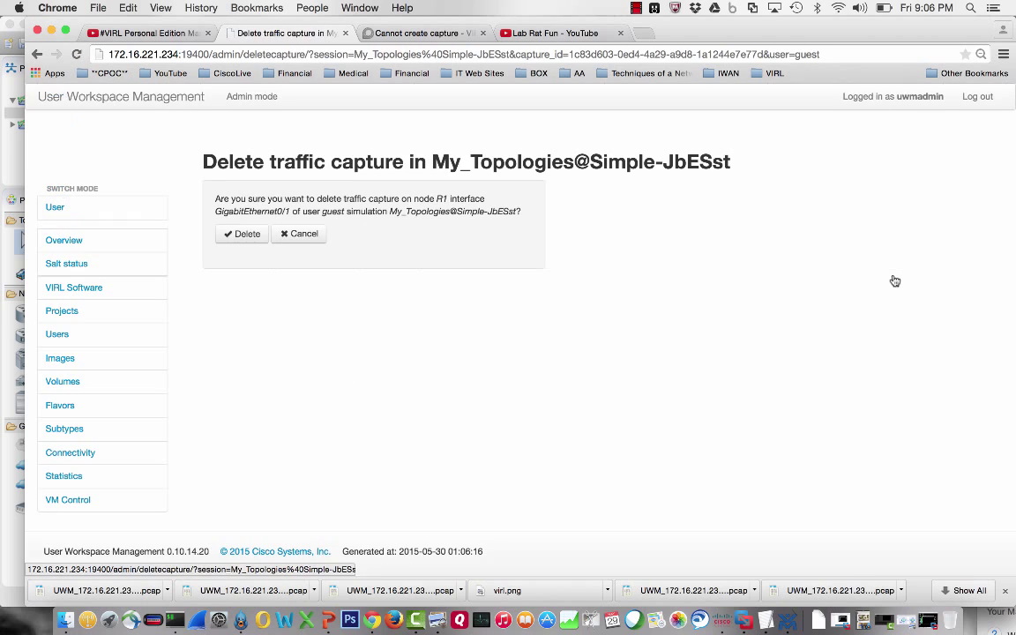
pyautogui.click(257, 235)
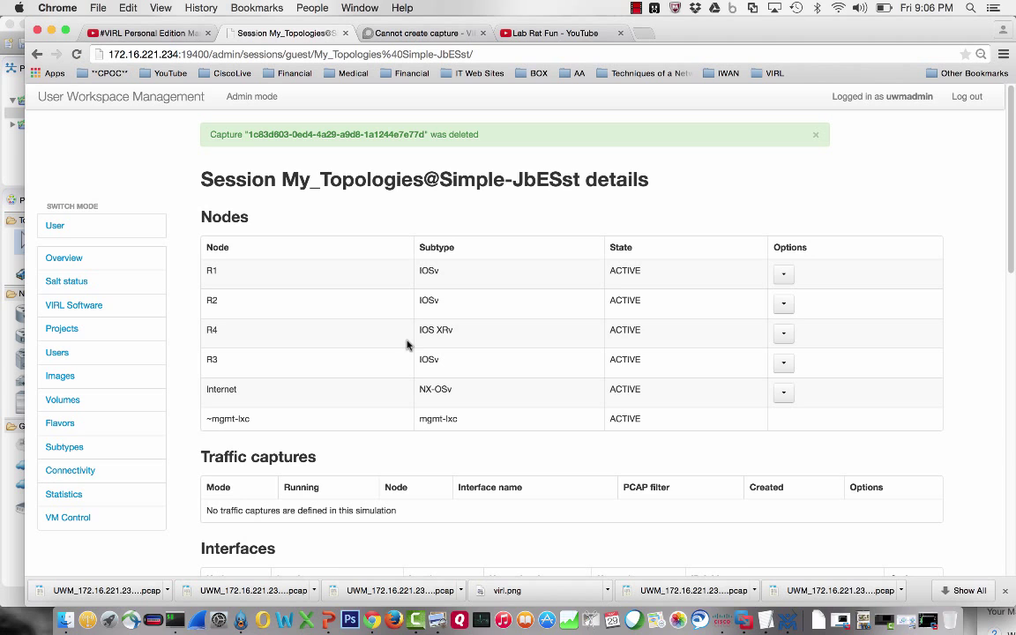
pyautogui.scroll(-5, 408, 344)
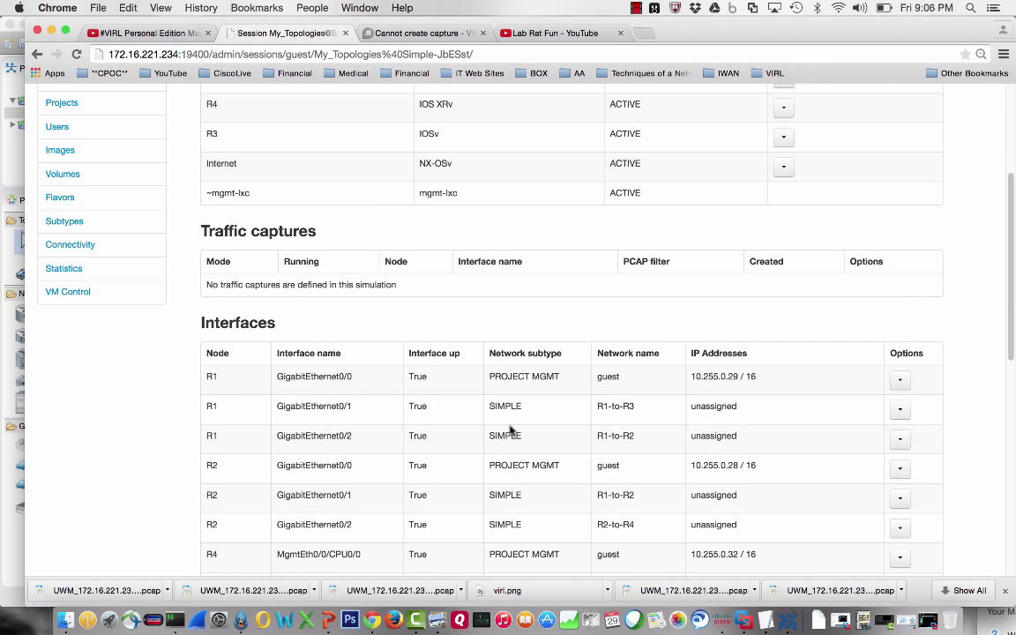
# Step: Create an unlimited, unfiltered capture on R1 GigabitEthernet0/1 and bring R1's console forward
pyautogui.click(901, 411)
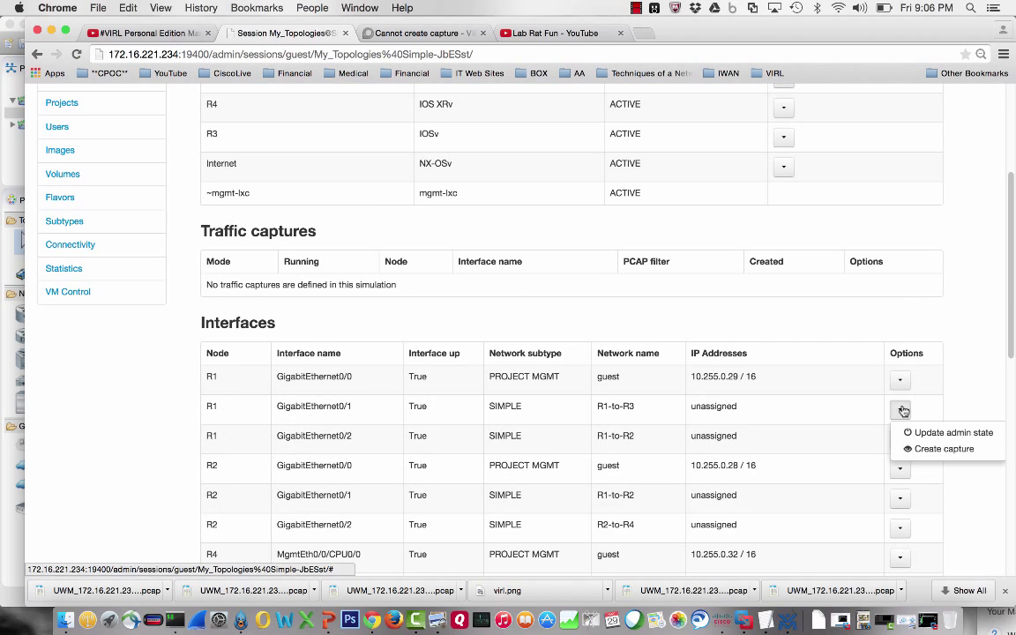
pyautogui.click(909, 449)
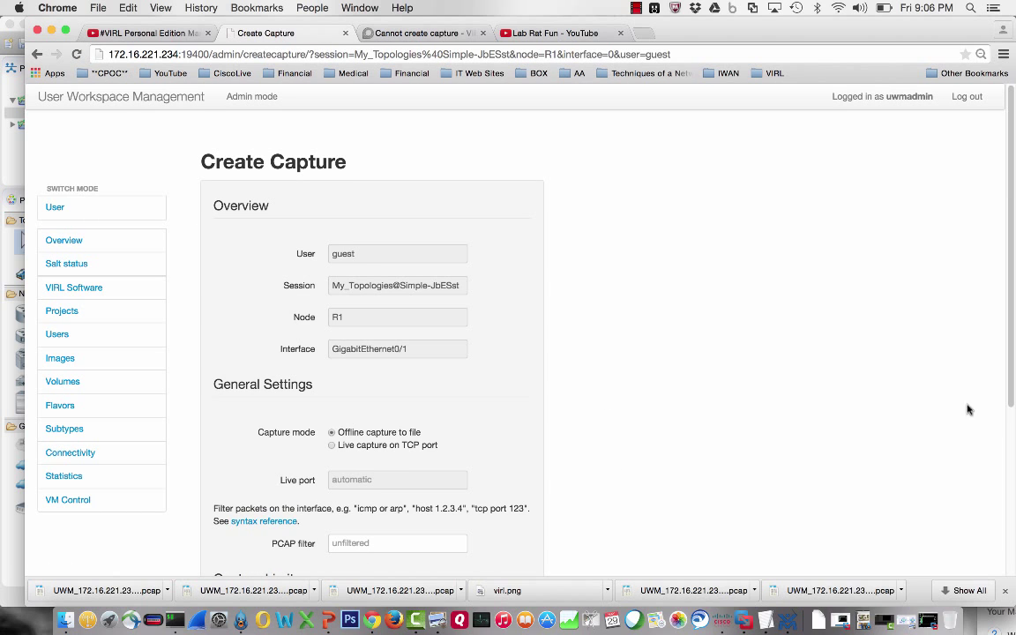
pyautogui.scroll(-4, 909, 358)
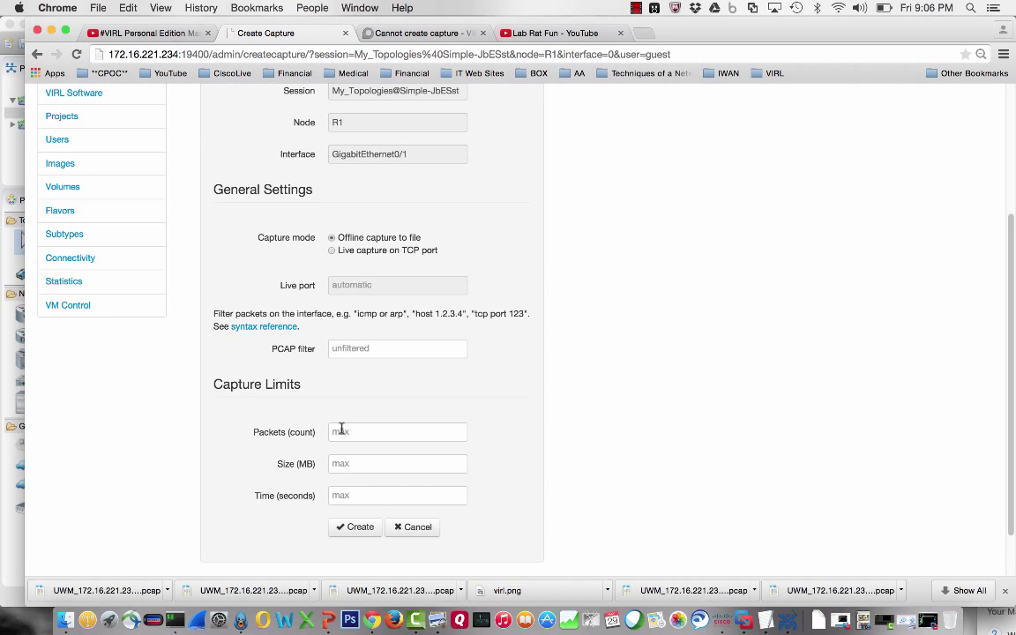
pyautogui.click(353, 528)
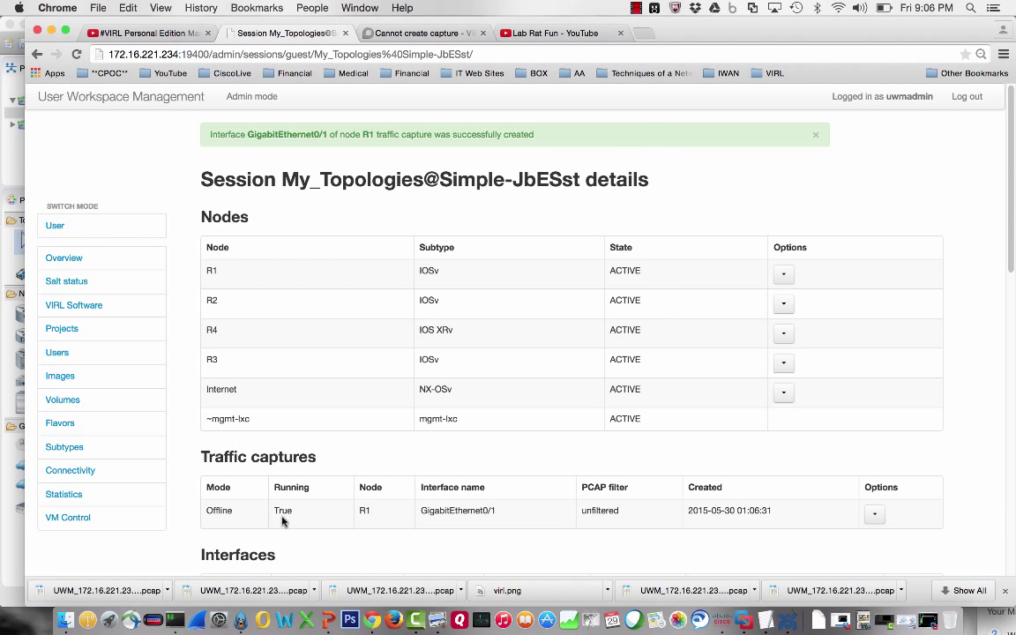
pyautogui.click(153, 620)
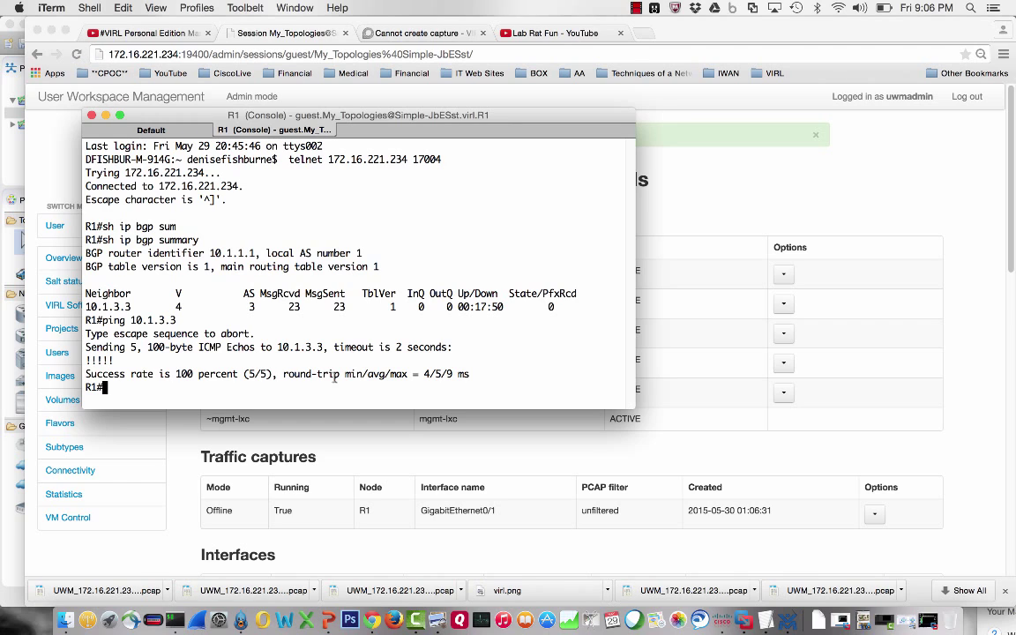
# Step: Reset all BGP sessions on R1 with 'clear ip bgp *'
pyautogui.write('cler')
pyautogui.press('BackSpace')
pyautogui.press('BackSpace')
pyautogui.write('ar ip bgp *')
pyautogui.press('Return')
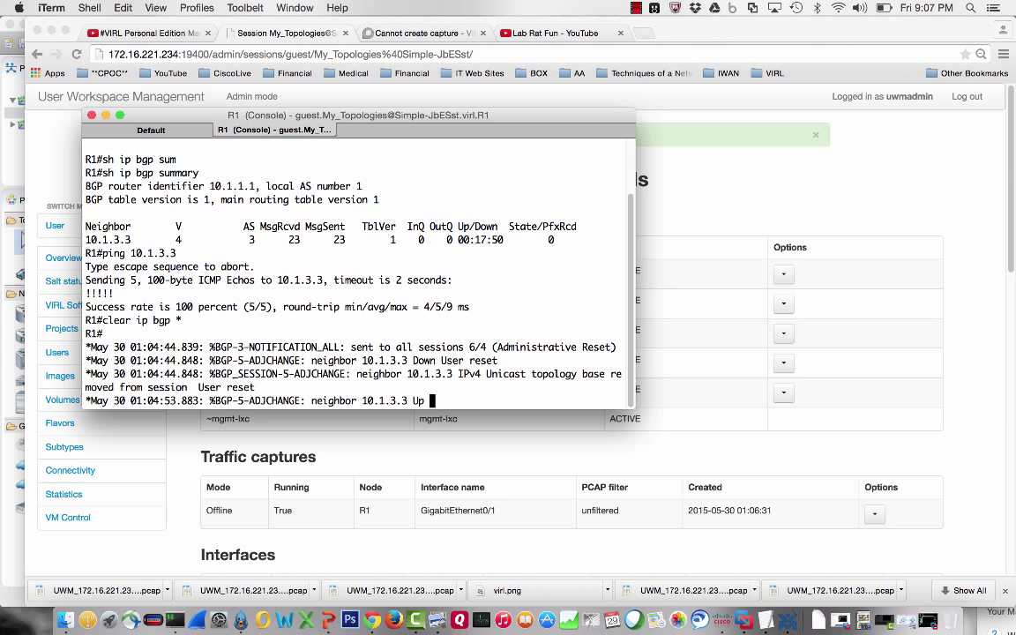
# Step: Once neighbor 10.1.3.3 is Up, rerun 'ping 10.1.3.3' for a 5/5 success
pyautogui.press('Return')
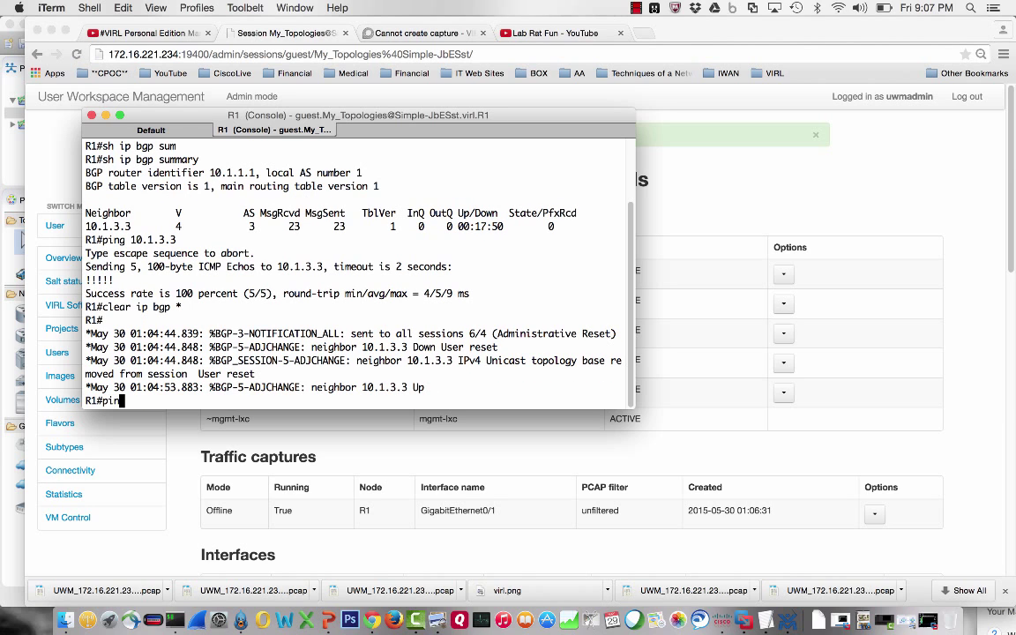
pyautogui.press('Up')
pyautogui.press('Up')
pyautogui.press('Return')
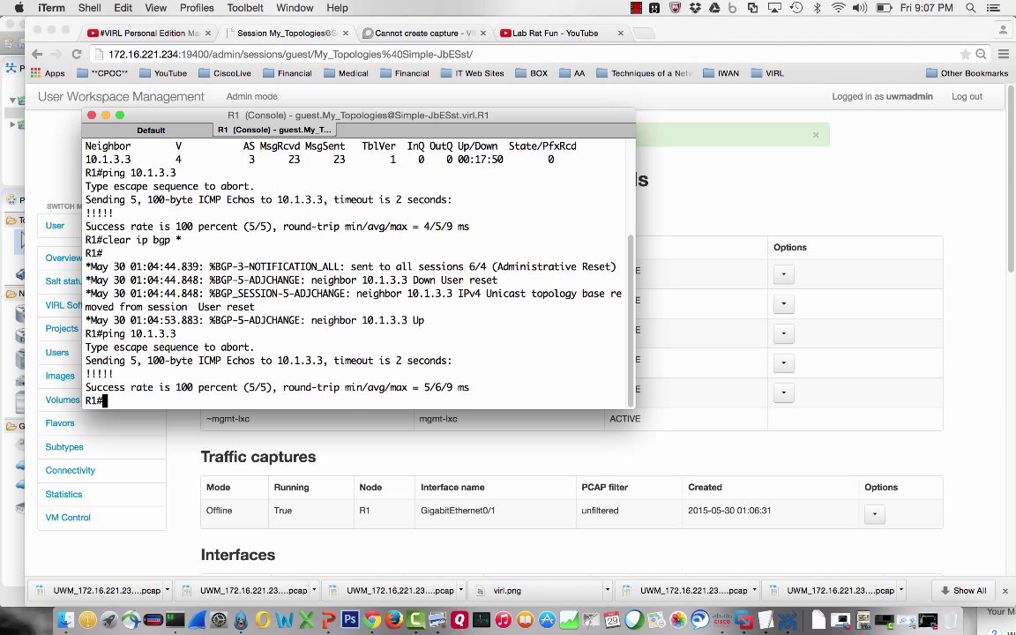
# Step: Back in Chrome, fetch the running R1 GigabitEthernet0/1 capture's data as a new pcap
pyautogui.click(379, 465)
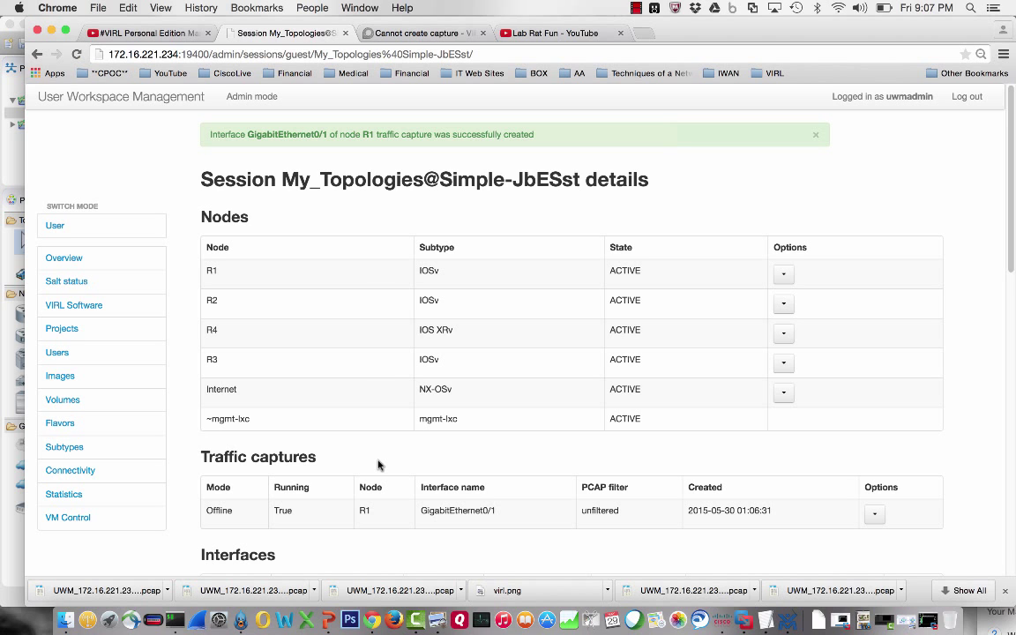
pyautogui.scroll(-5, 386, 465)
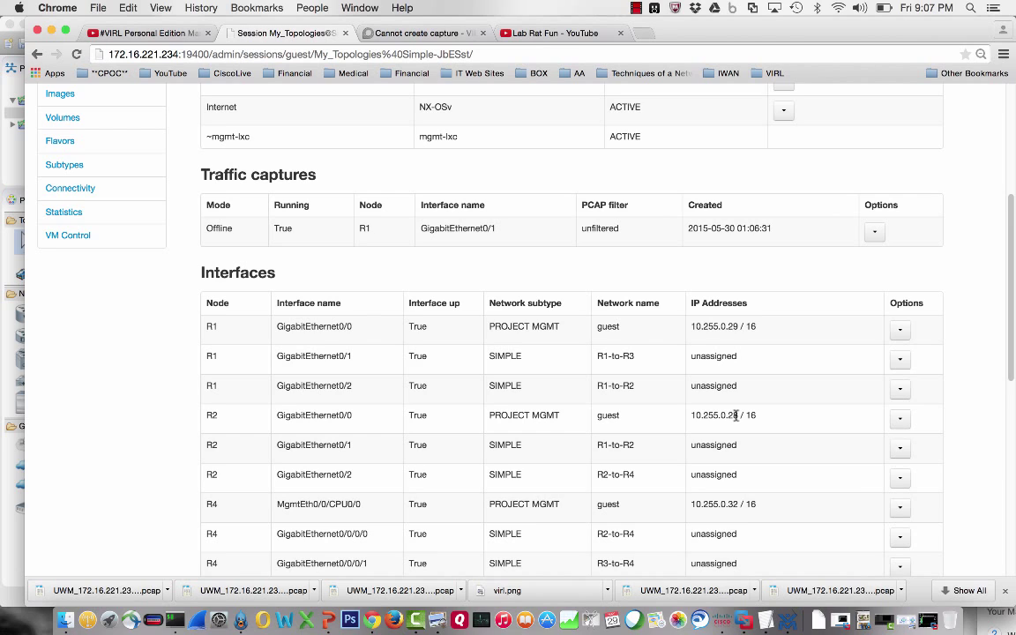
pyautogui.click(900, 361)
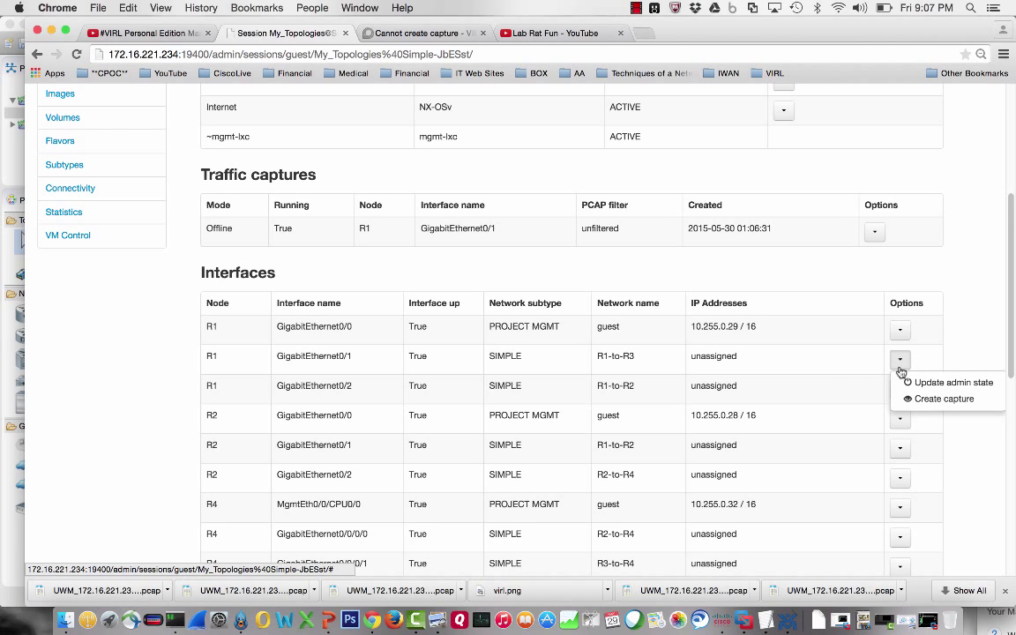
pyautogui.click(960, 322)
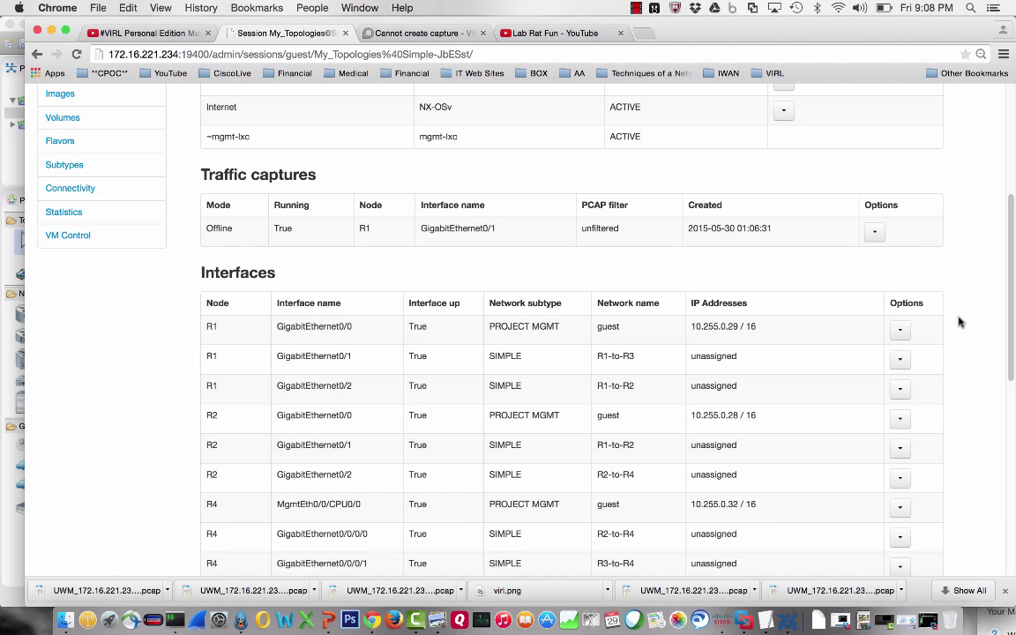
pyautogui.click(877, 232)
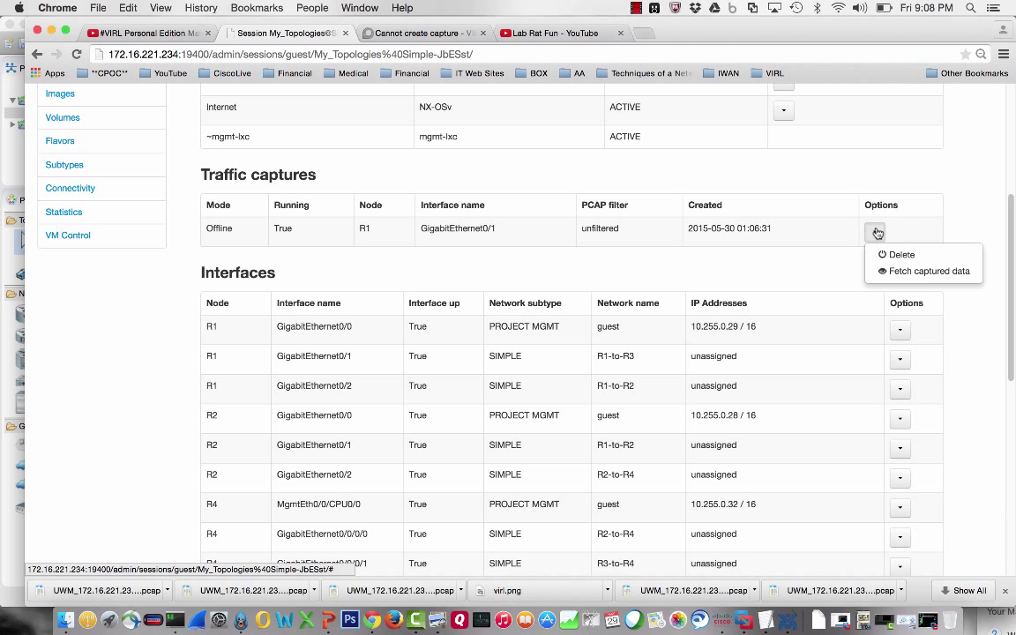
pyautogui.click(895, 272)
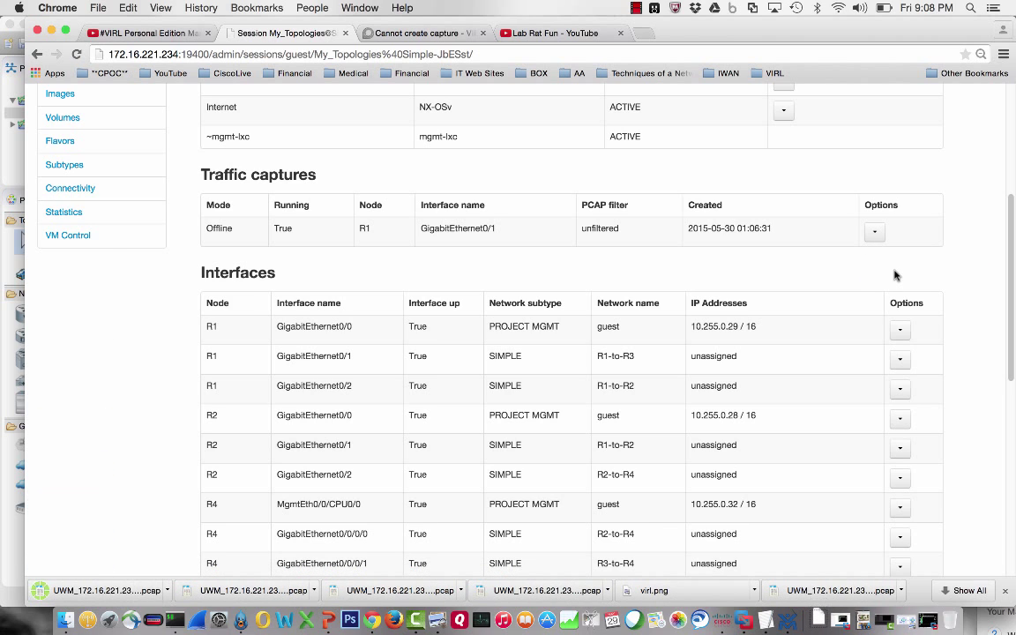
# Step: Open the fetched 47-packet pcap in Wireshark and select packet 2, the BGP NOTIFICATION
pyautogui.click(112, 591)
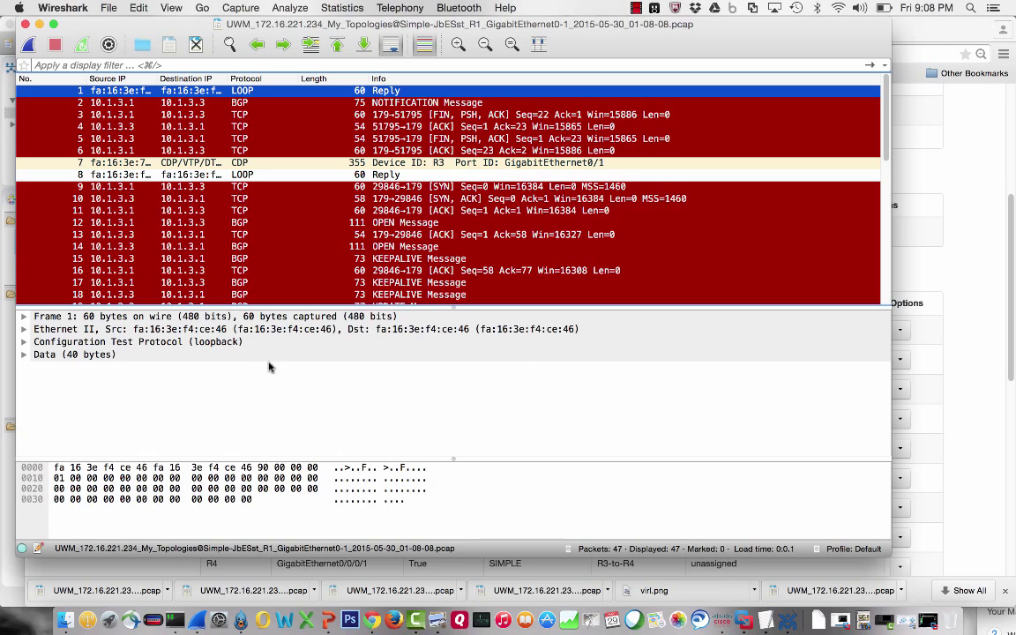
pyautogui.click(261, 106)
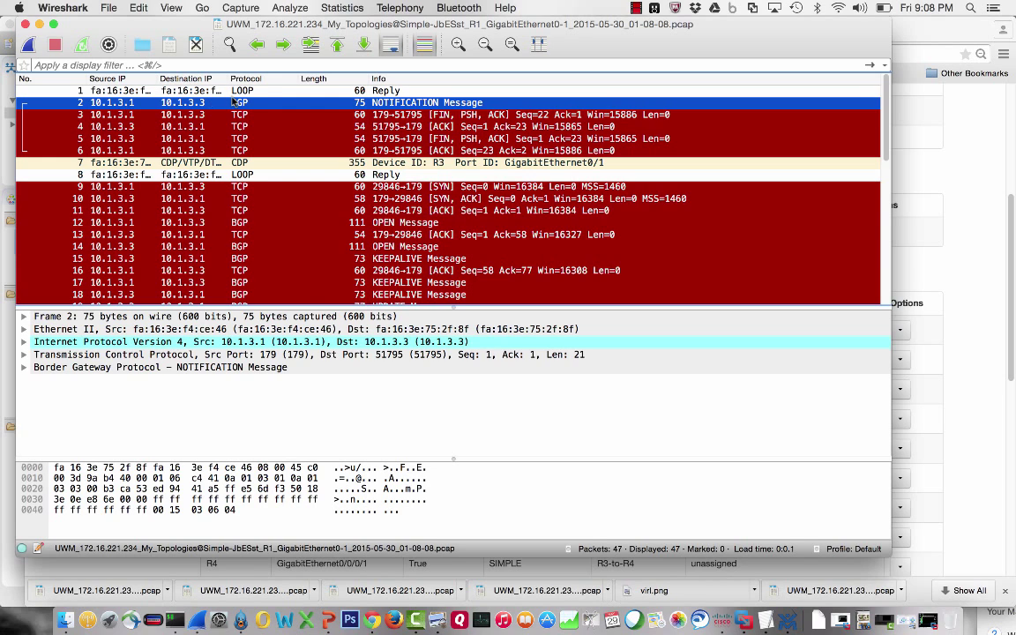
# Step: Expand packet 2's BGP fields to check Cease (6) and Administratively Reset (4), then view packet 3
pyautogui.click(30, 369)
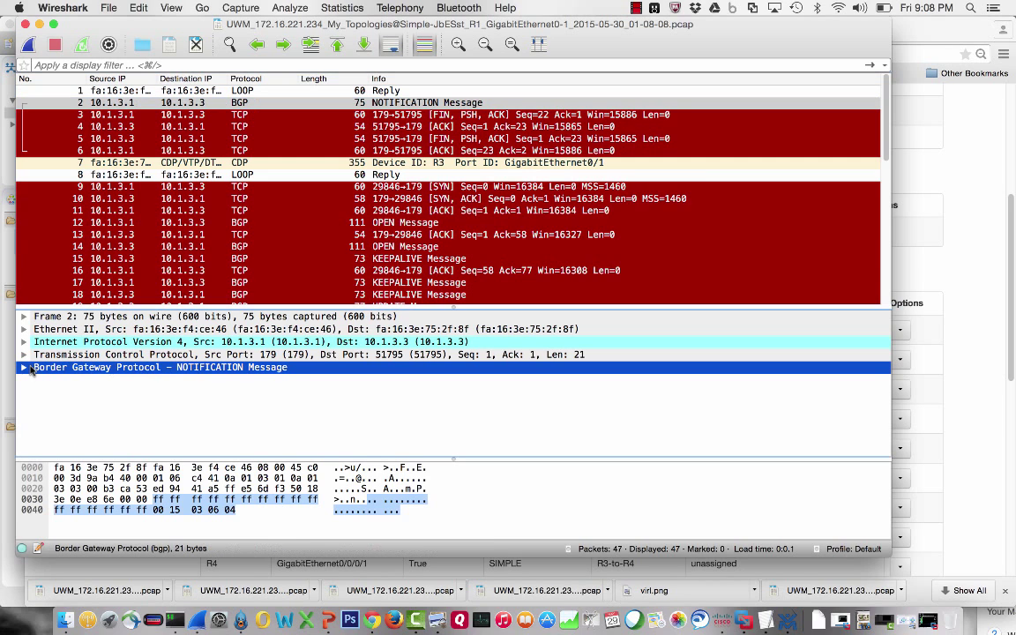
pyautogui.click(25, 369)
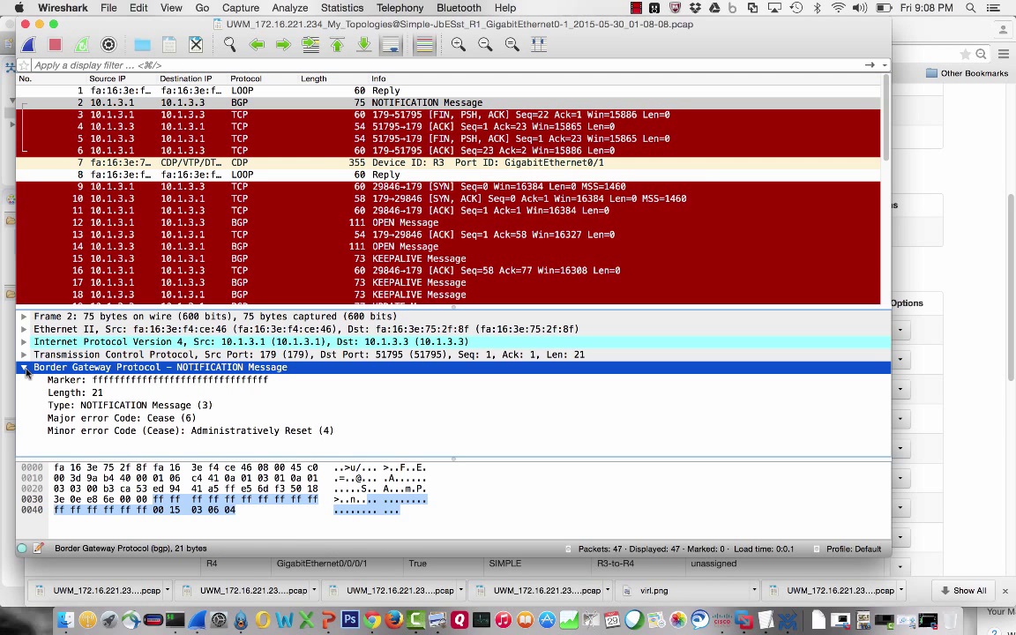
pyautogui.click(168, 420)
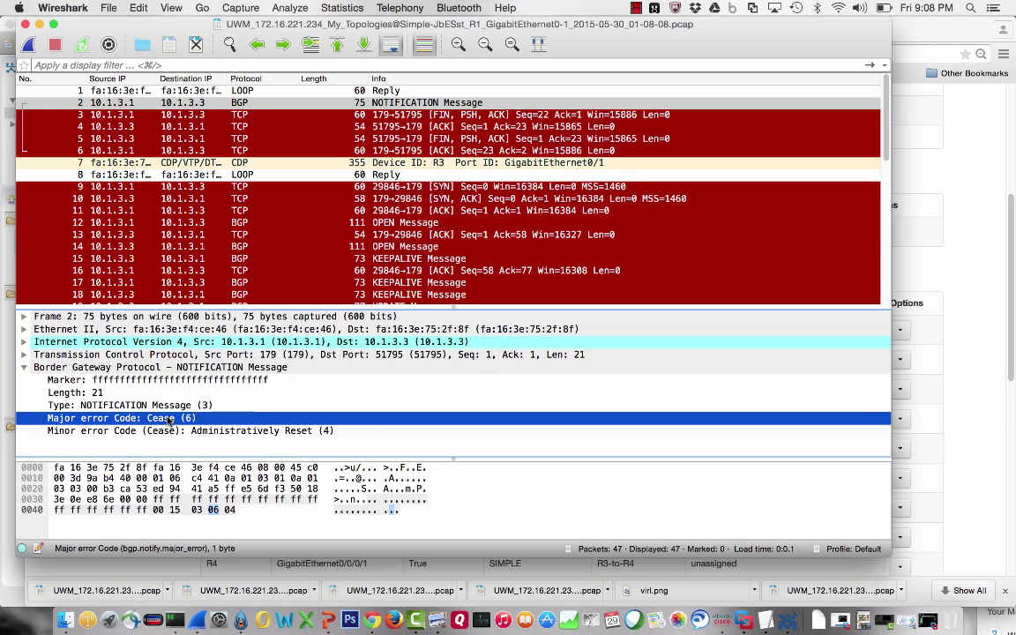
pyautogui.click(186, 432)
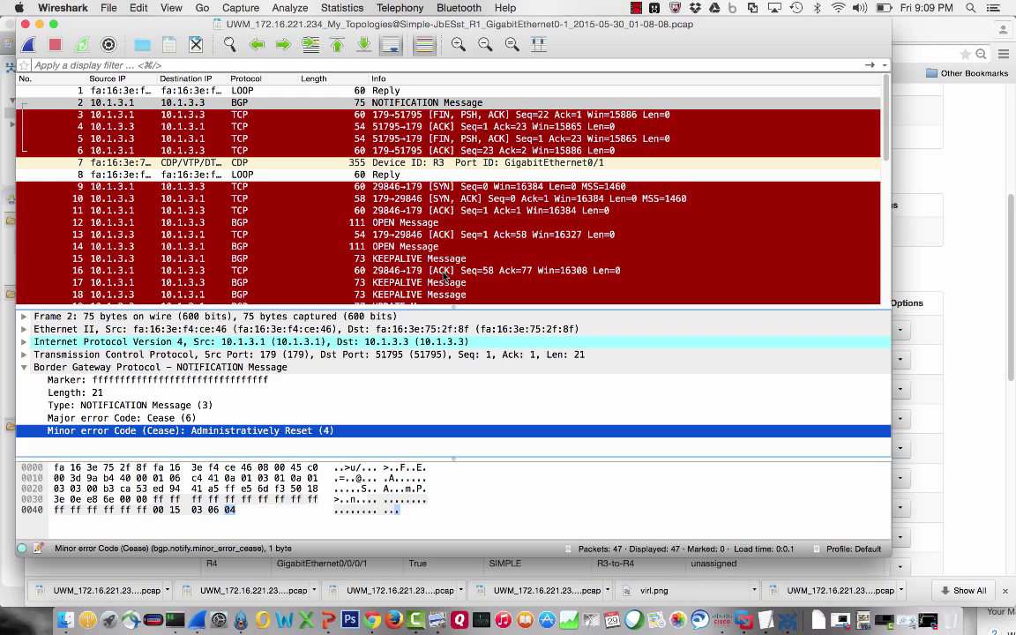
pyautogui.click(477, 116)
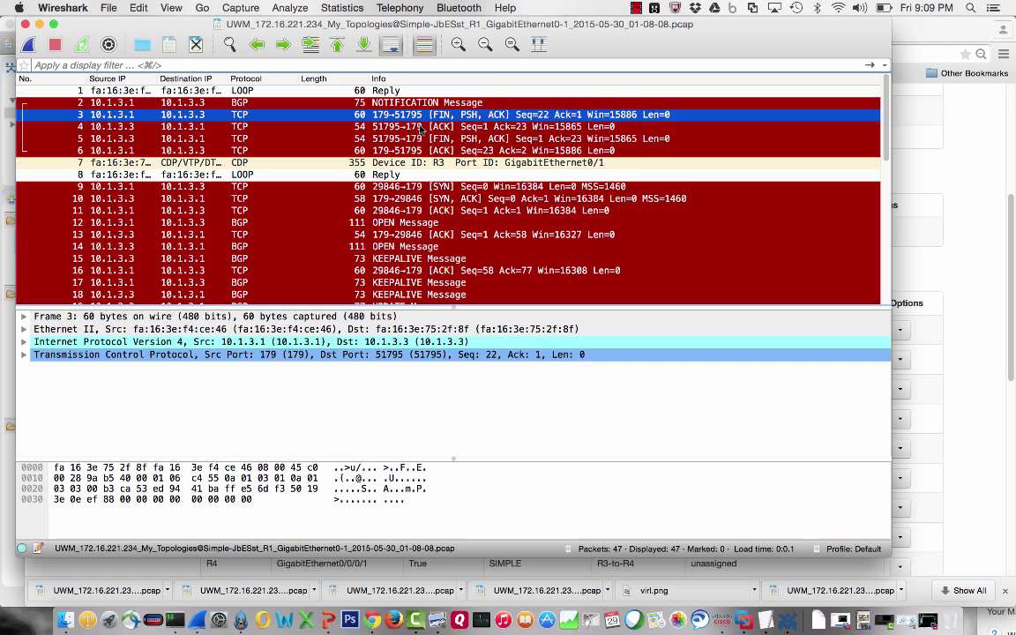
# Step: Step through packets 4–6, then inspect packets 9, 11 and 12: TCP SYN, ACK, BGP OPEN
pyautogui.press('Down')
pyautogui.press('Down')
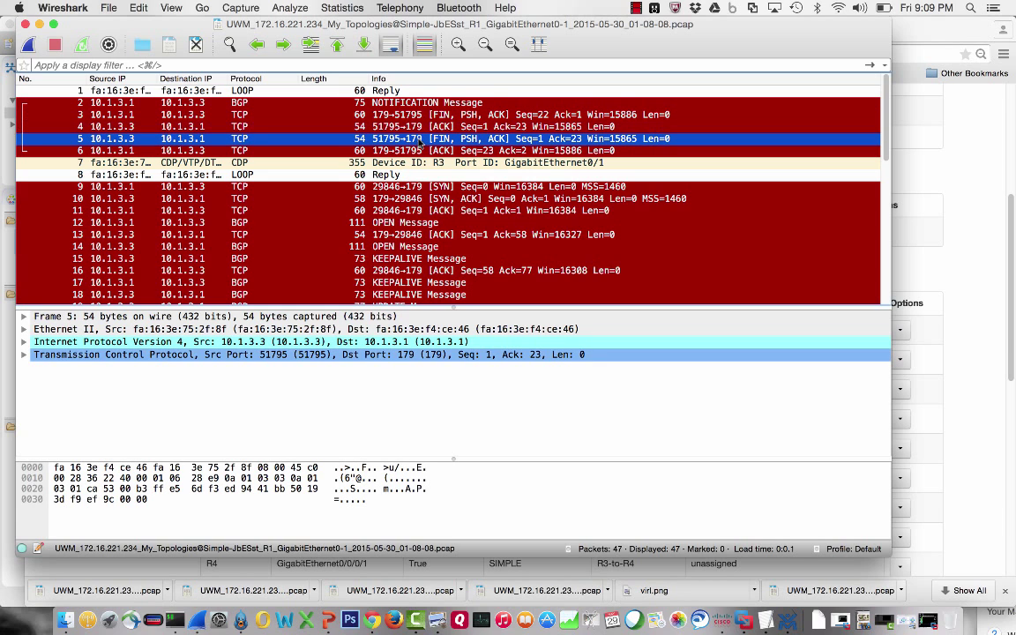
pyautogui.press('Down')
pyautogui.click(405, 189)
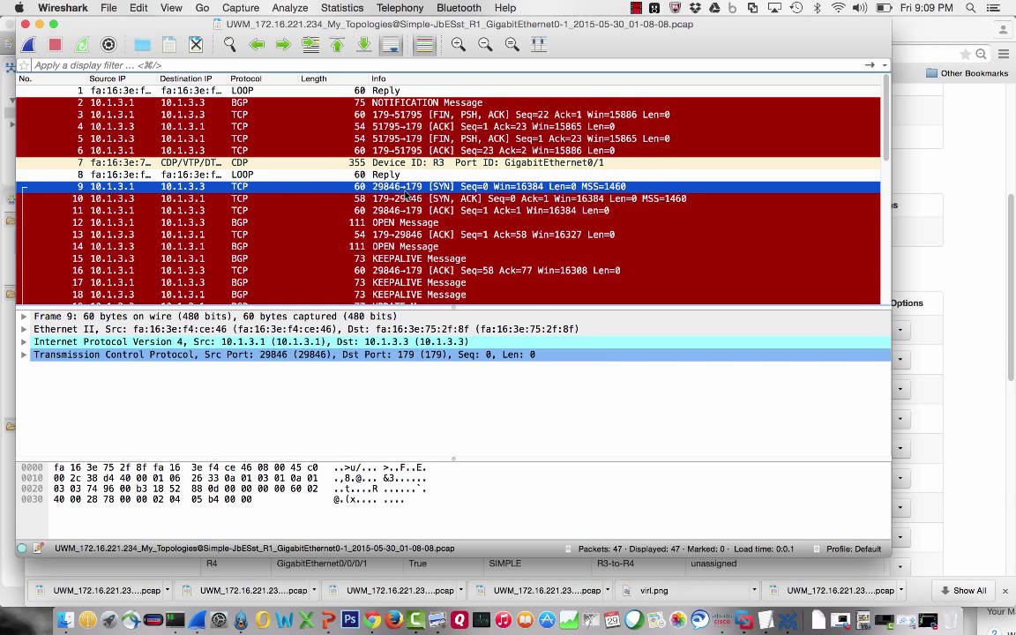
pyautogui.click(403, 211)
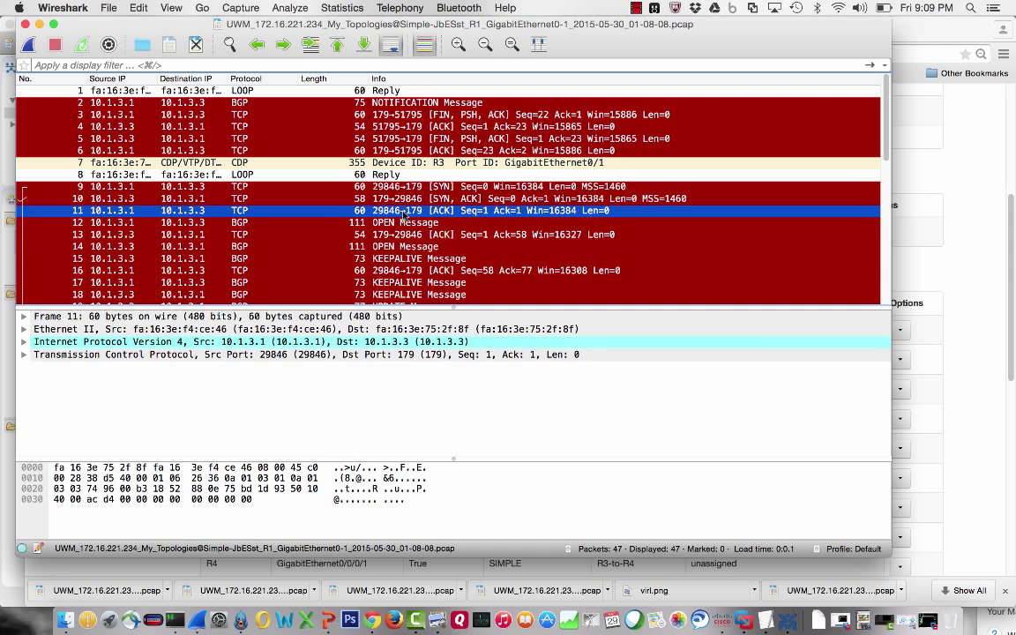
pyautogui.click(402, 224)
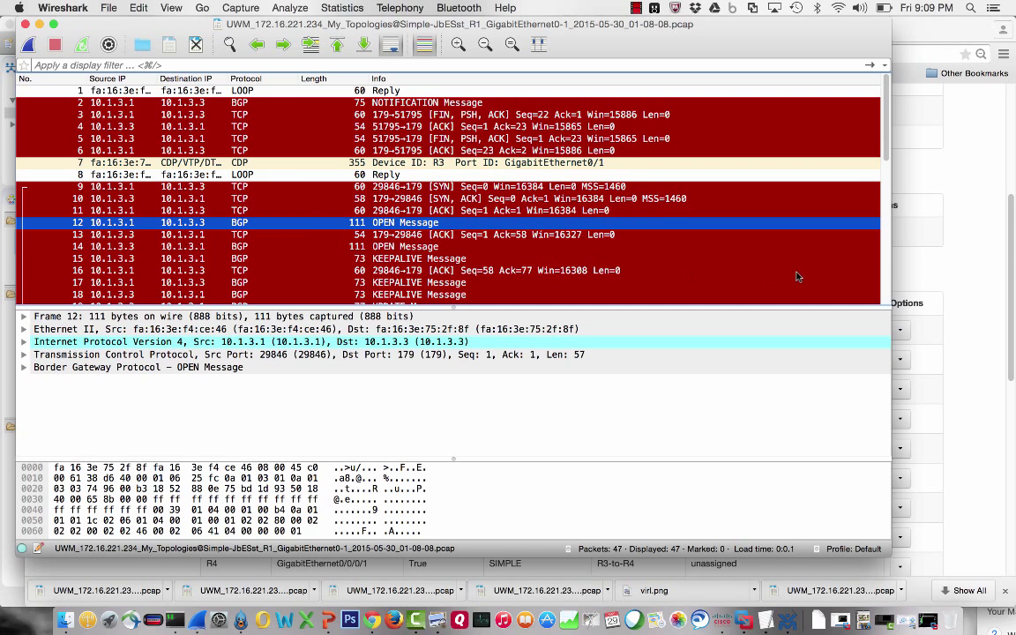
# Step: Inspect the BGP UPDATE, KEEPALIVE and first ICMP echo packets, then return to the VIRL session page
pyautogui.click(882, 287)
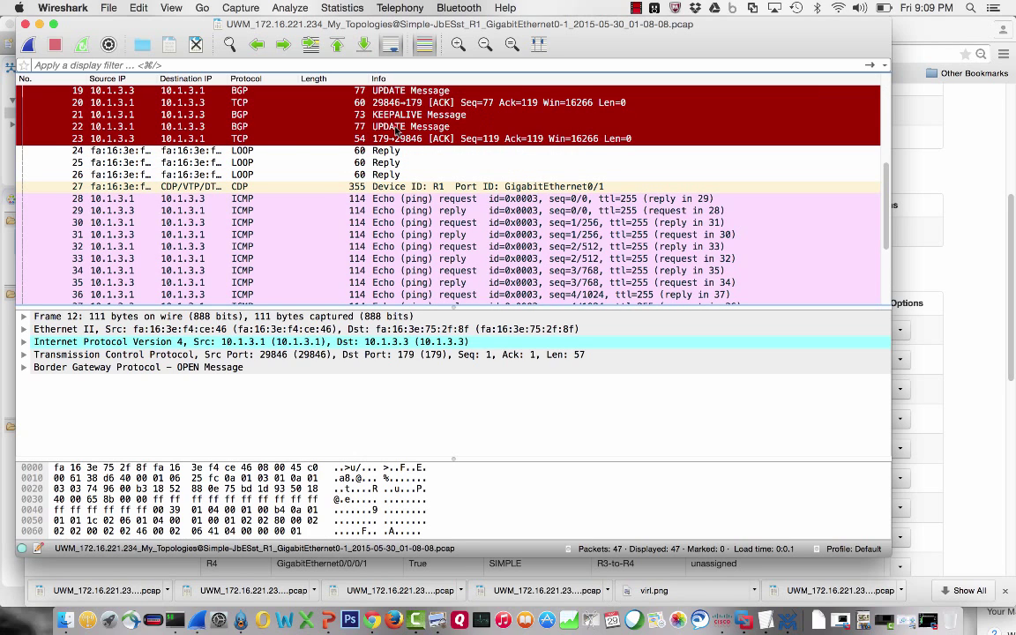
pyautogui.click(238, 126)
pyautogui.click(225, 113)
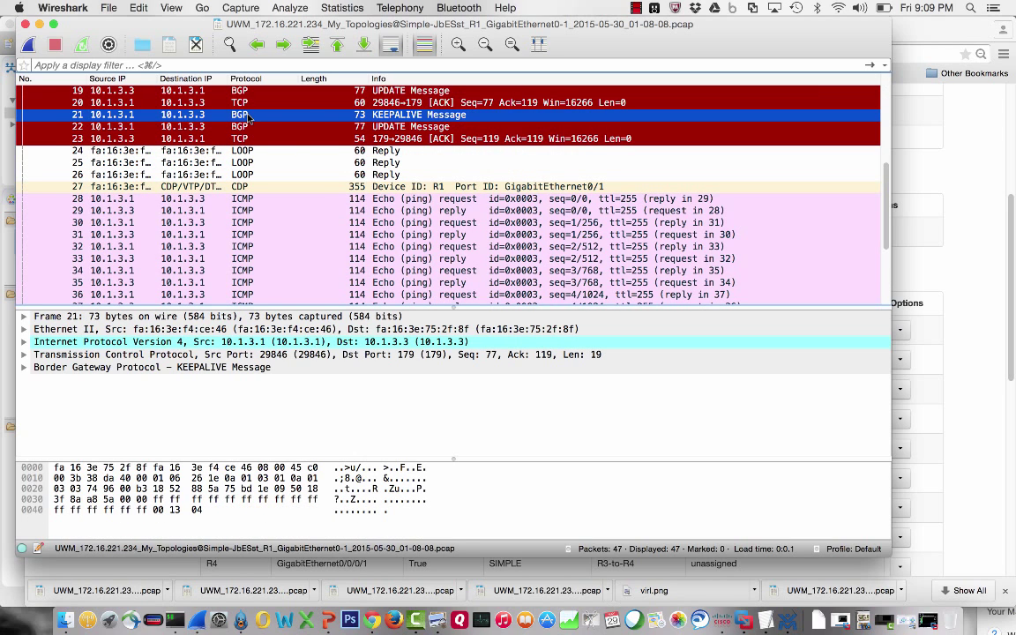
pyautogui.click(378, 198)
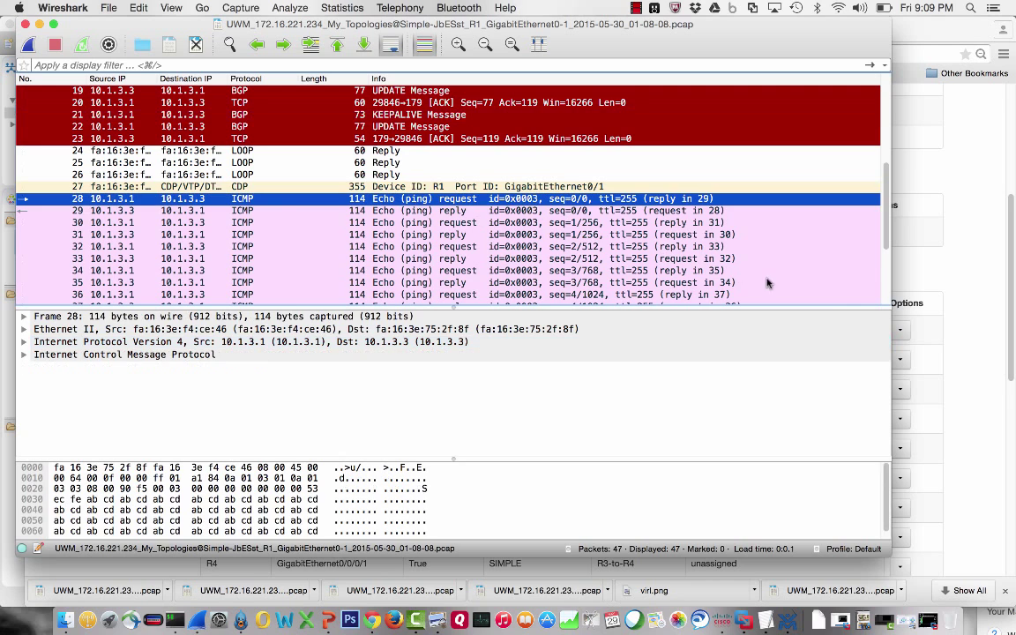
pyautogui.scroll(-4, 889, 265)
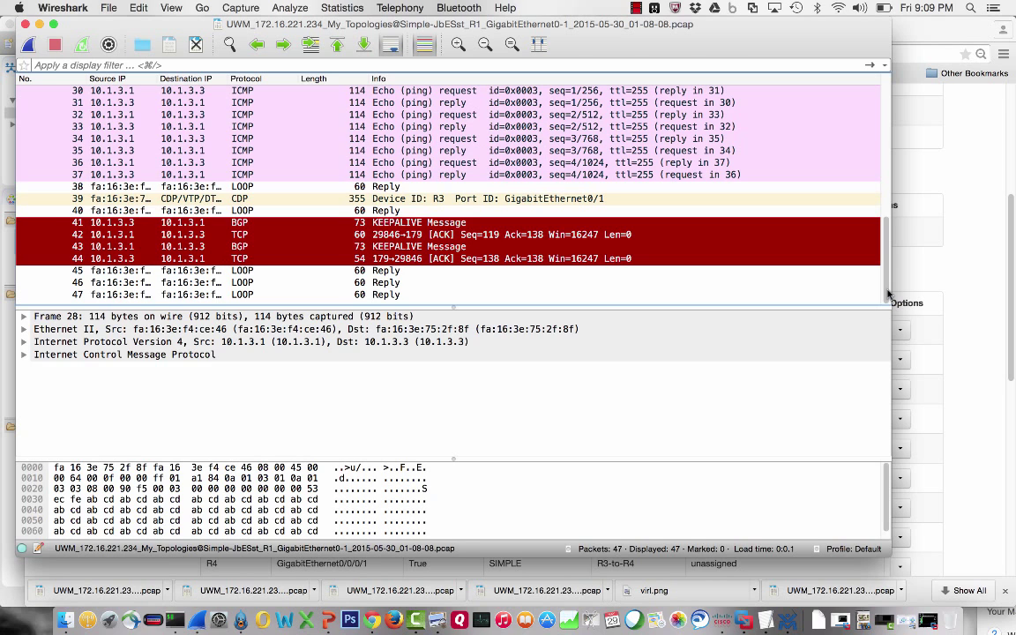
pyautogui.click(985, 283)
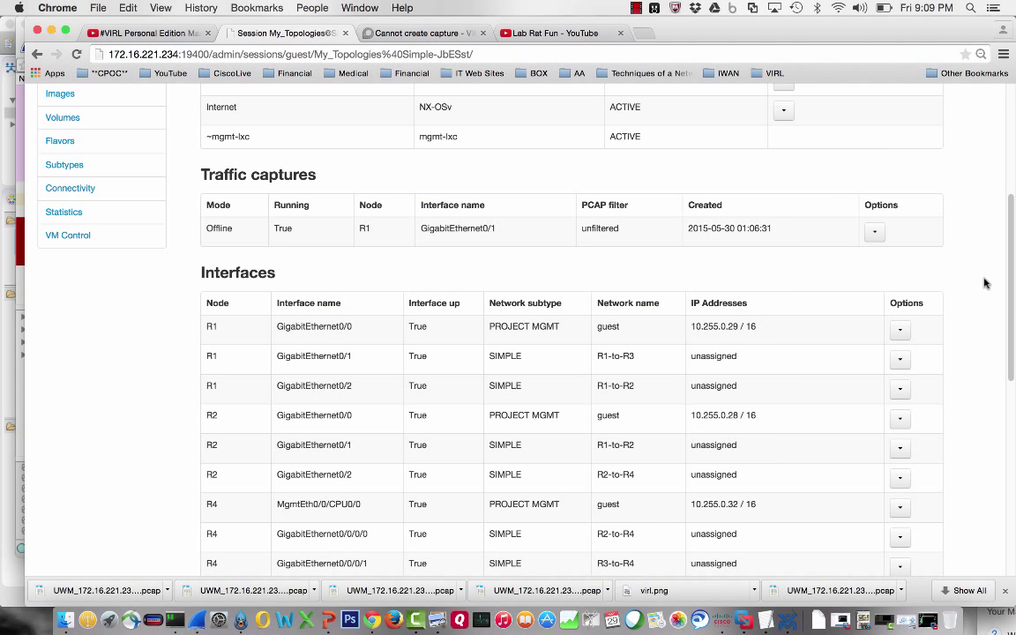